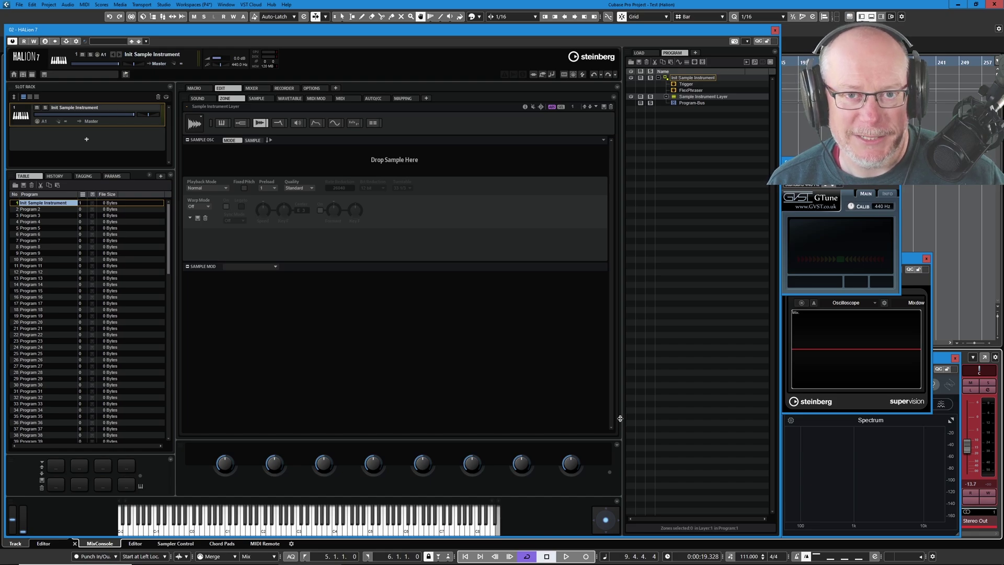
# Reinitialise the slot with the Init Program > Init Sample Instrument preset.
pyautogui.rightClick(84, 108)
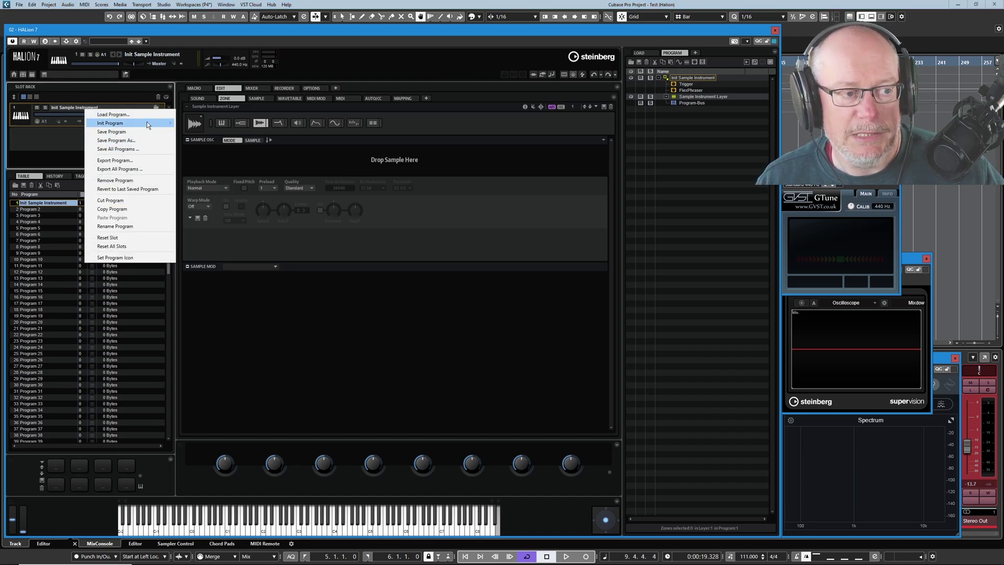
pyautogui.moveTo(148, 125)
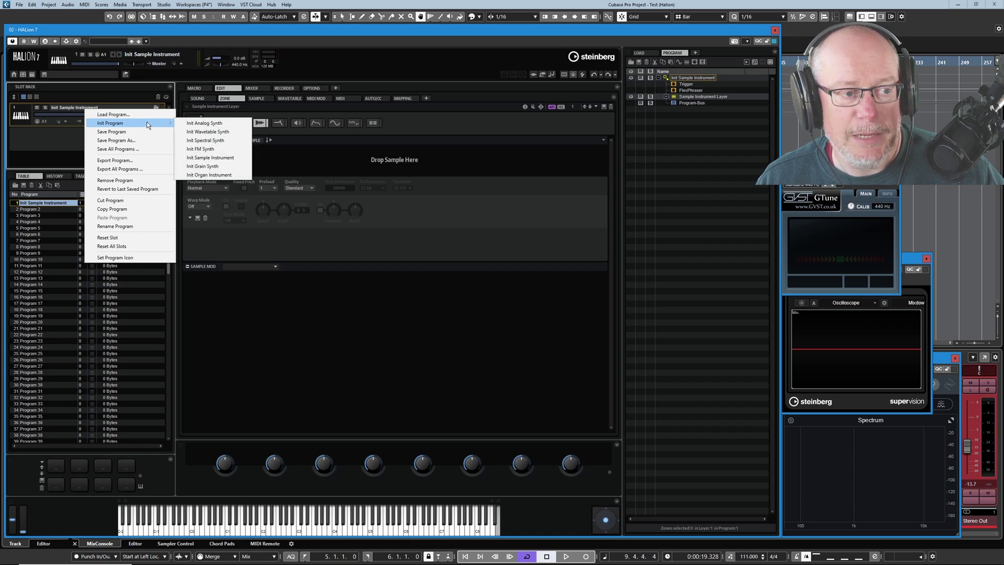
pyautogui.click(207, 159)
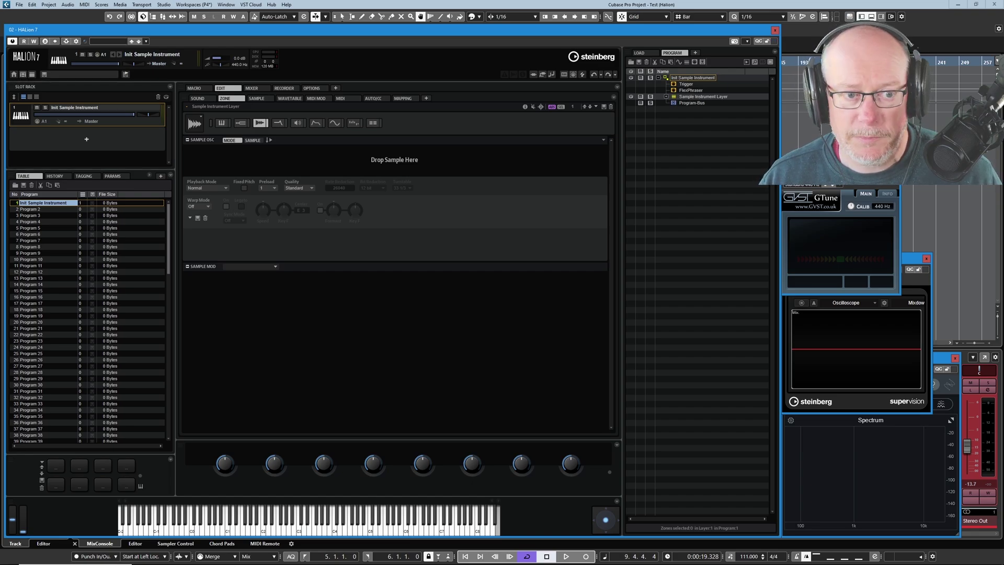
# Drag Chord 32 - C Minor 7 - Lead_AM from MediaBay into the empty zone's oscillator.
pyautogui.press('F5')
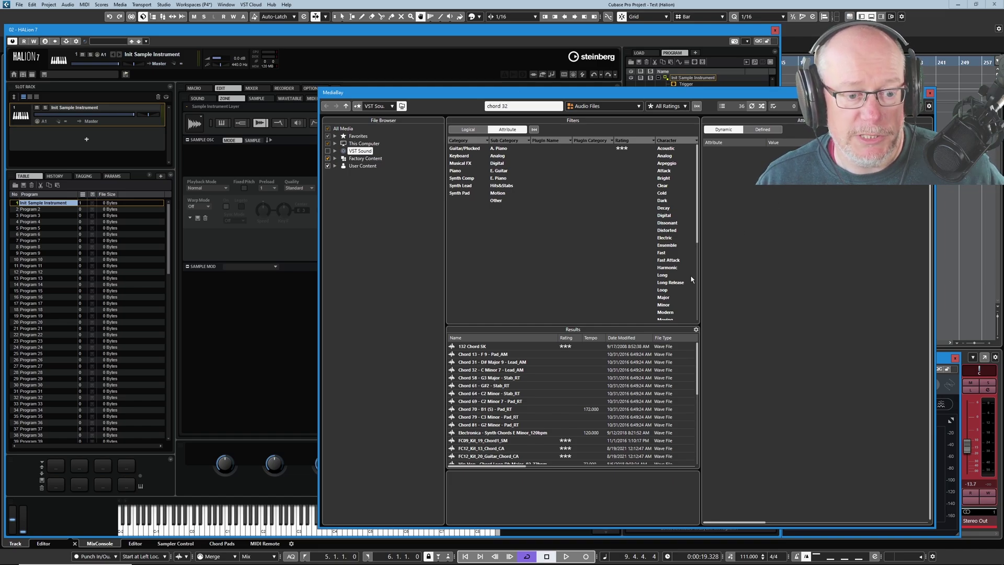
pyautogui.click(495, 370)
pyautogui.moveTo(452, 95); pyautogui.dragTo(578, 122)
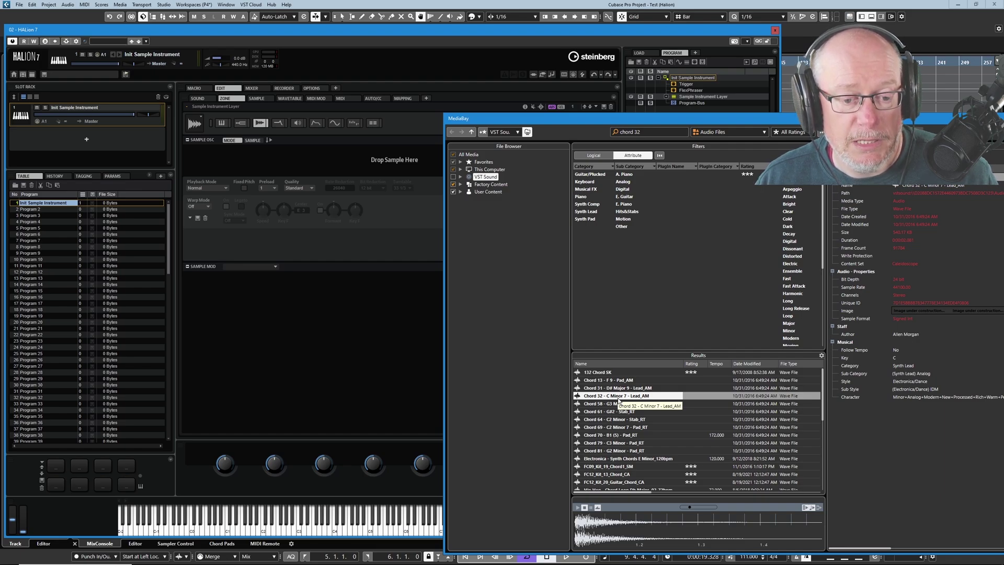
pyautogui.moveTo(619, 401); pyautogui.dragTo(387, 159)
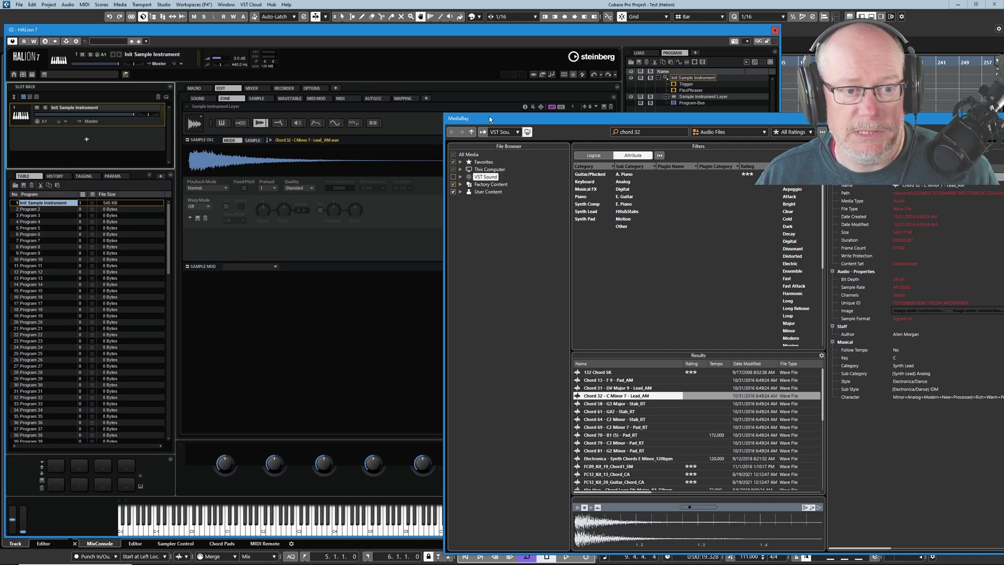
pyautogui.press('F5')
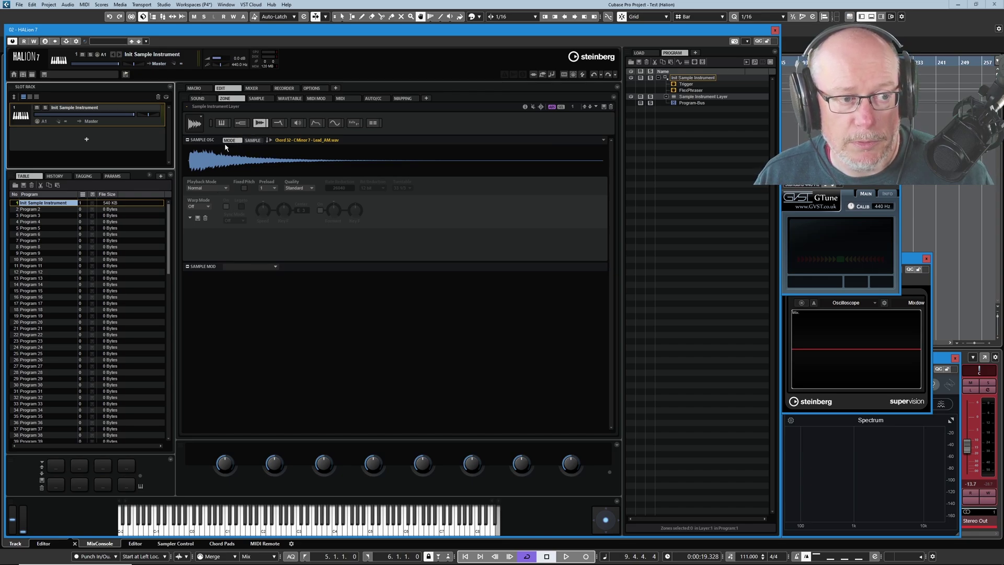
pyautogui.click(253, 140)
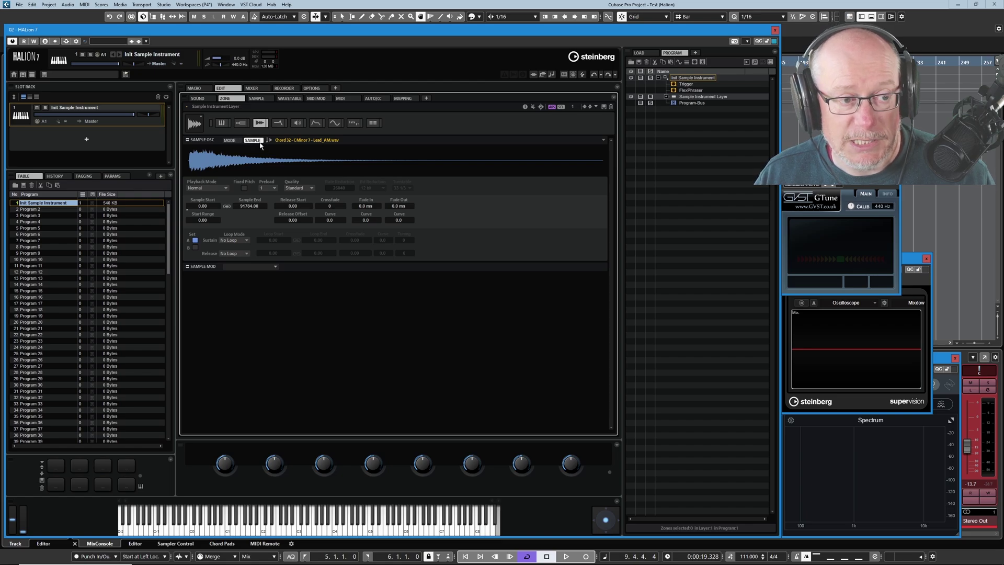
pyautogui.click(230, 140)
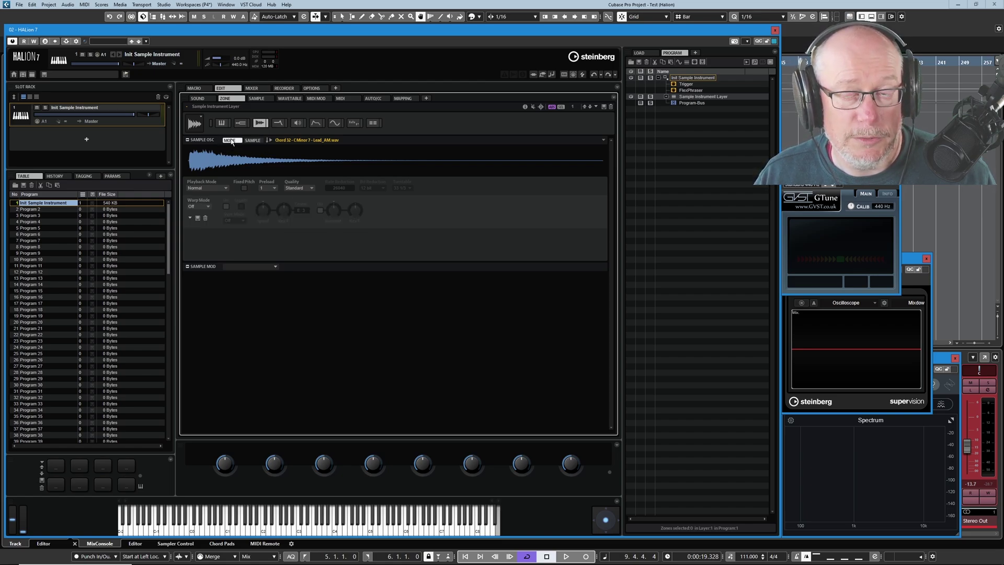
pyautogui.click(257, 98)
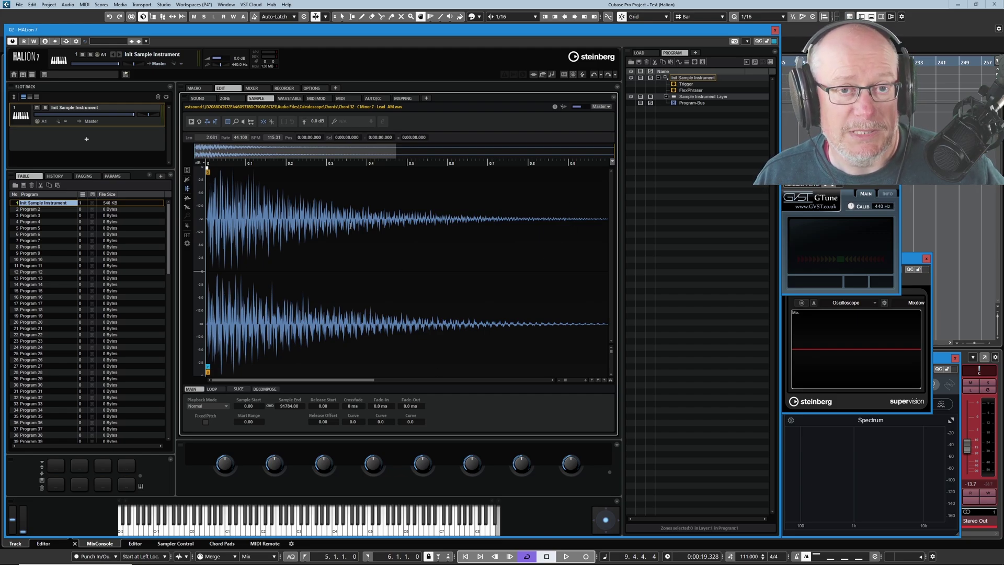
pyautogui.click(225, 99)
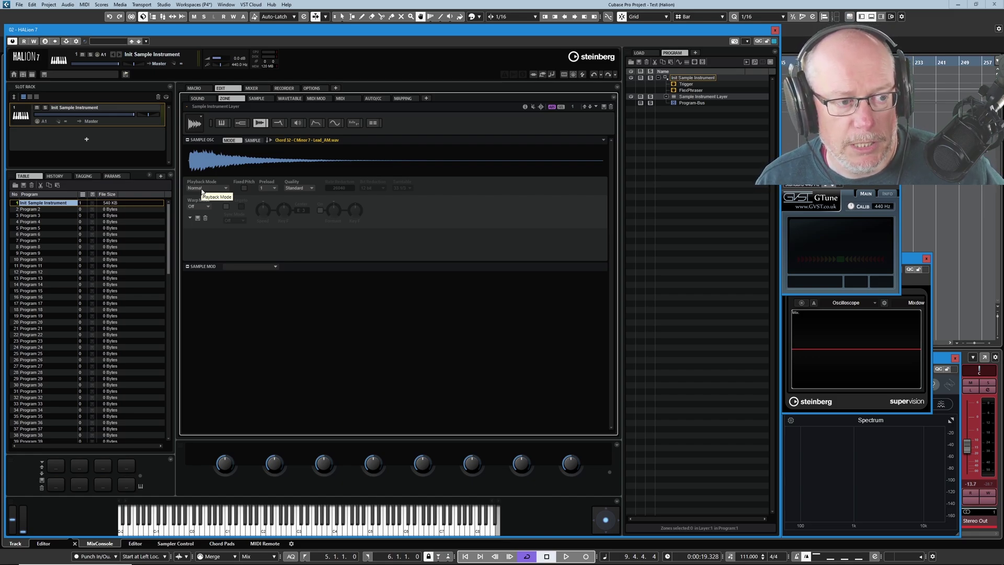
# Set the Sample Osc Playback Mode to Reverse.
pyautogui.click(202, 190)
pyautogui.click(216, 207)
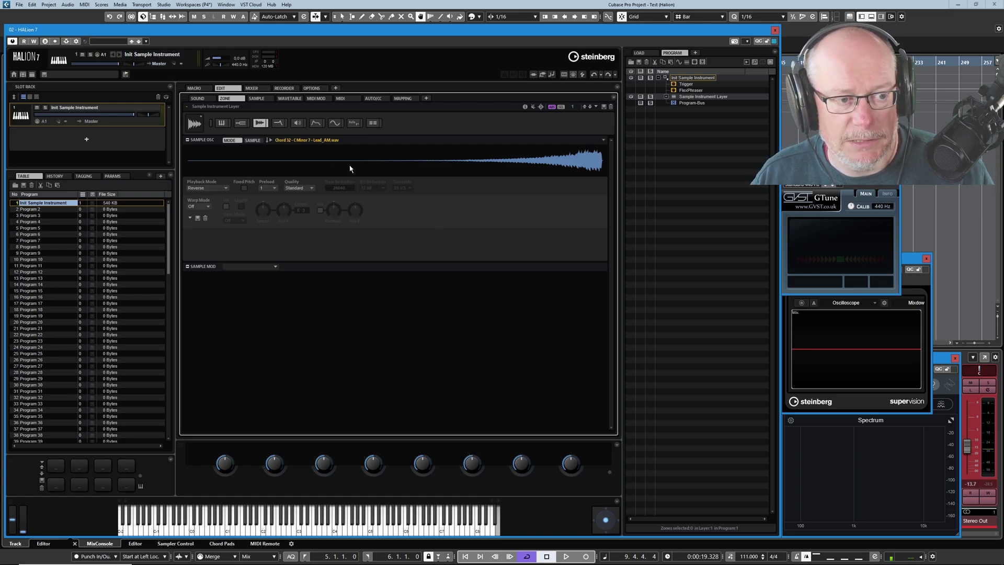
# In the Sample Editor at full zoom, move the sample start to about one second.
pyautogui.doubleClick(280, 169)
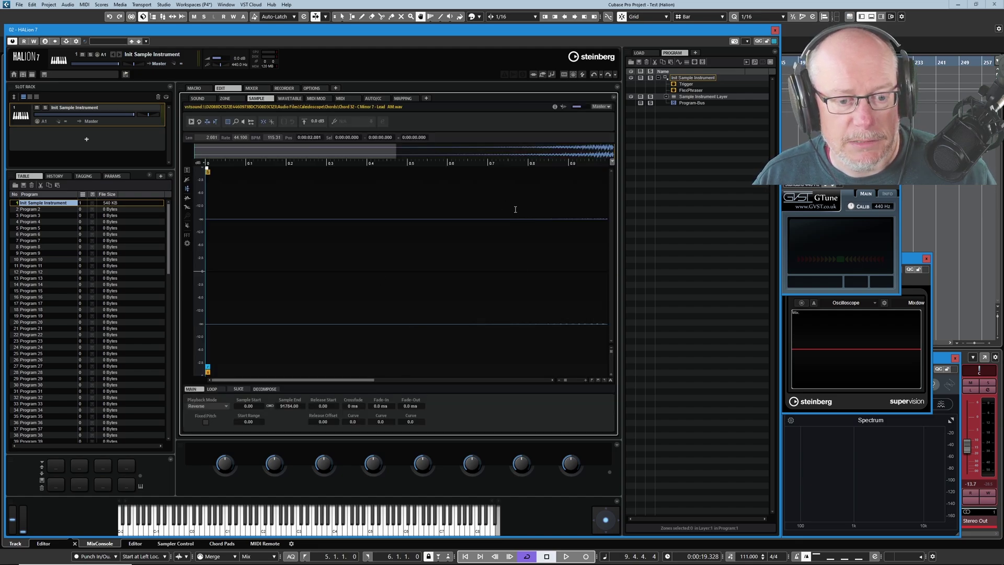
pyautogui.click(610, 381)
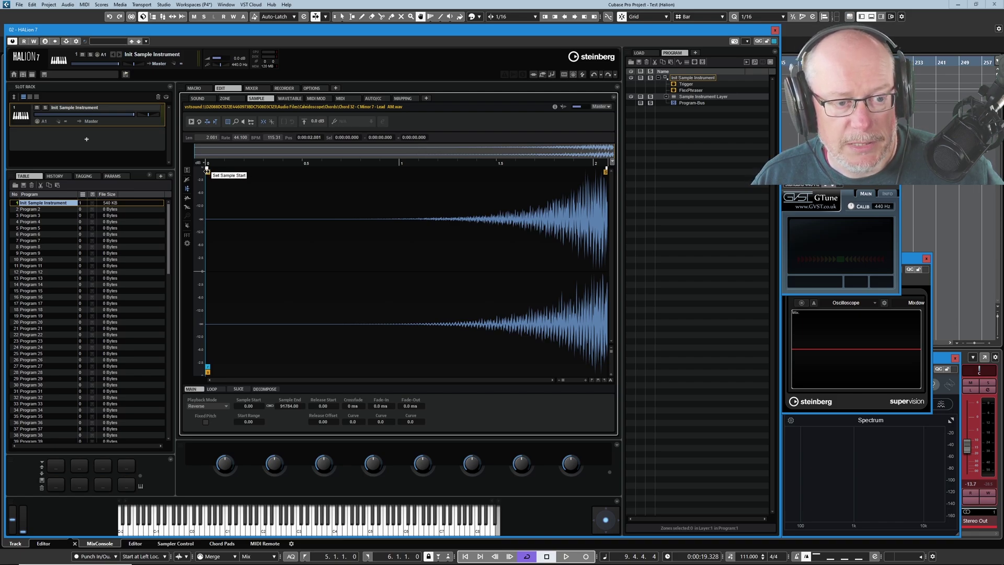
pyautogui.moveTo(207, 171); pyautogui.dragTo(409, 175)
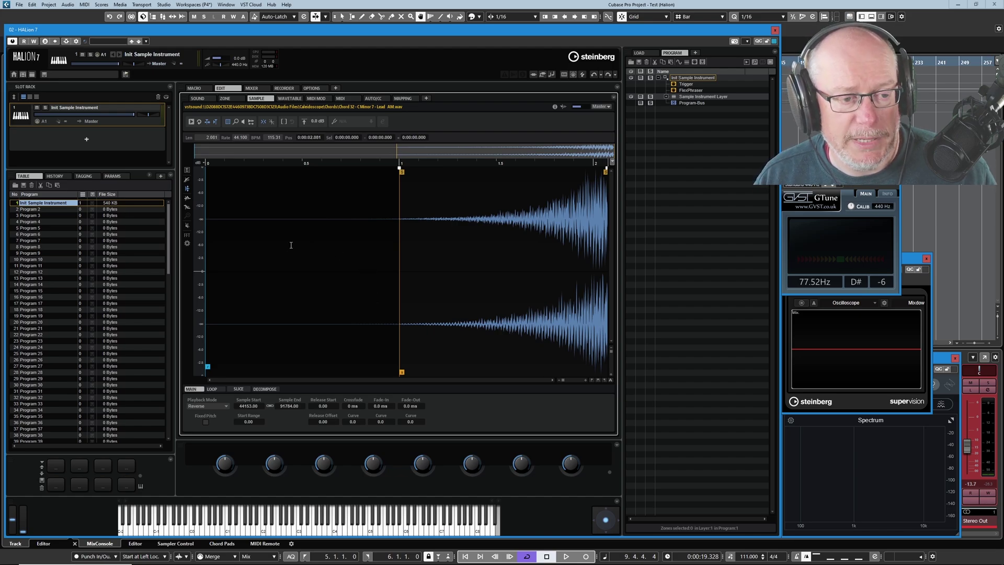
pyautogui.click(490, 247)
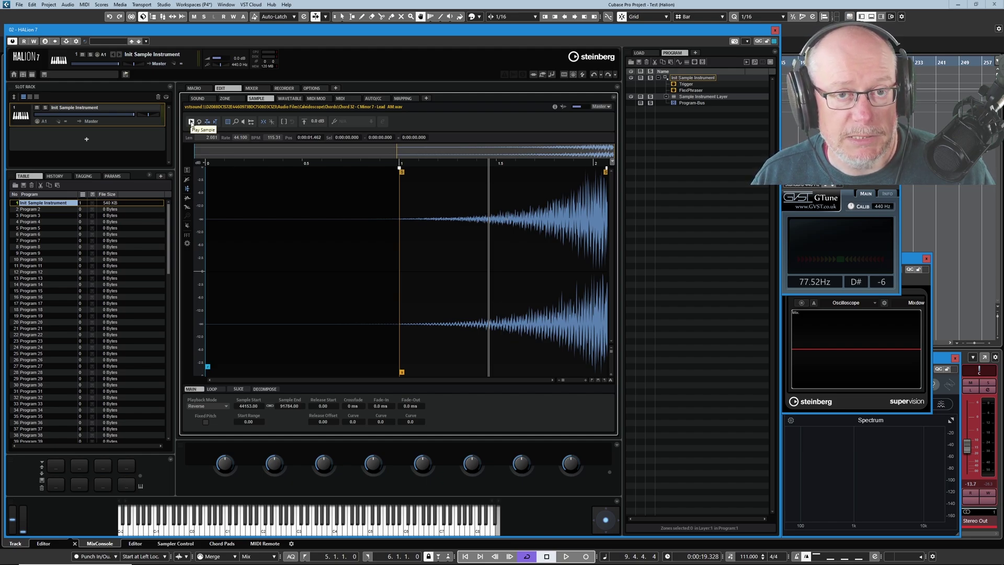
pyautogui.click(192, 122)
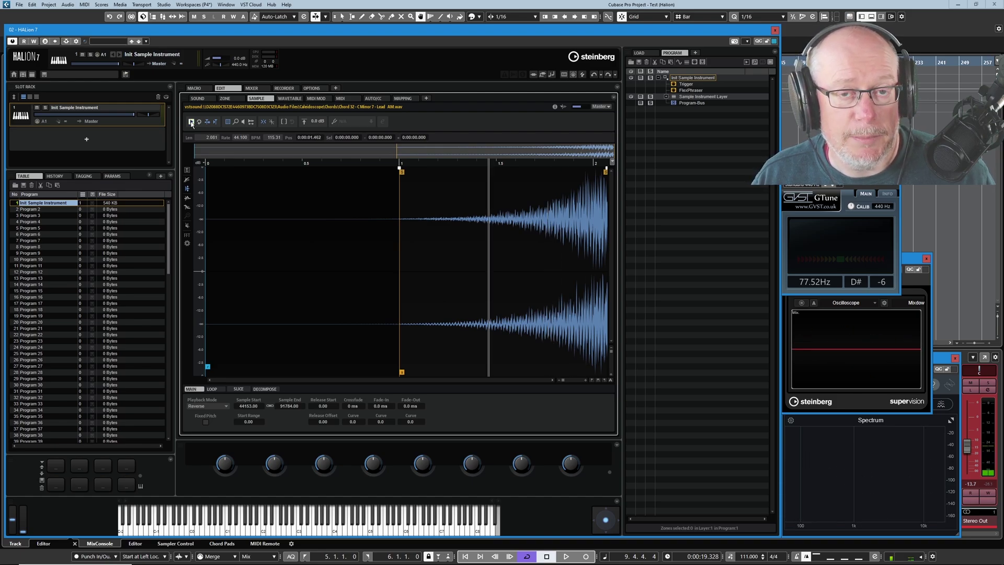
pyautogui.click(192, 122)
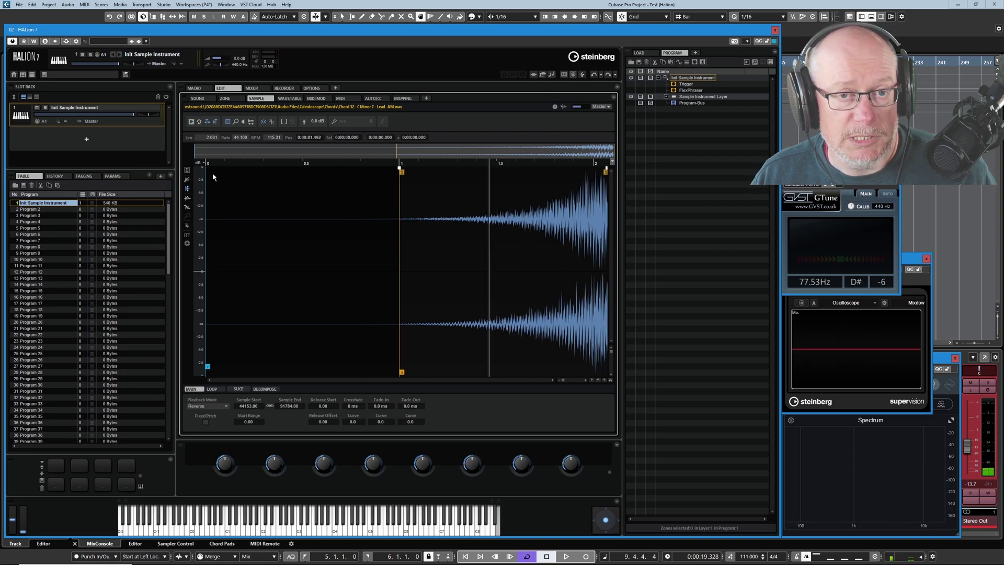
pyautogui.click(442, 257)
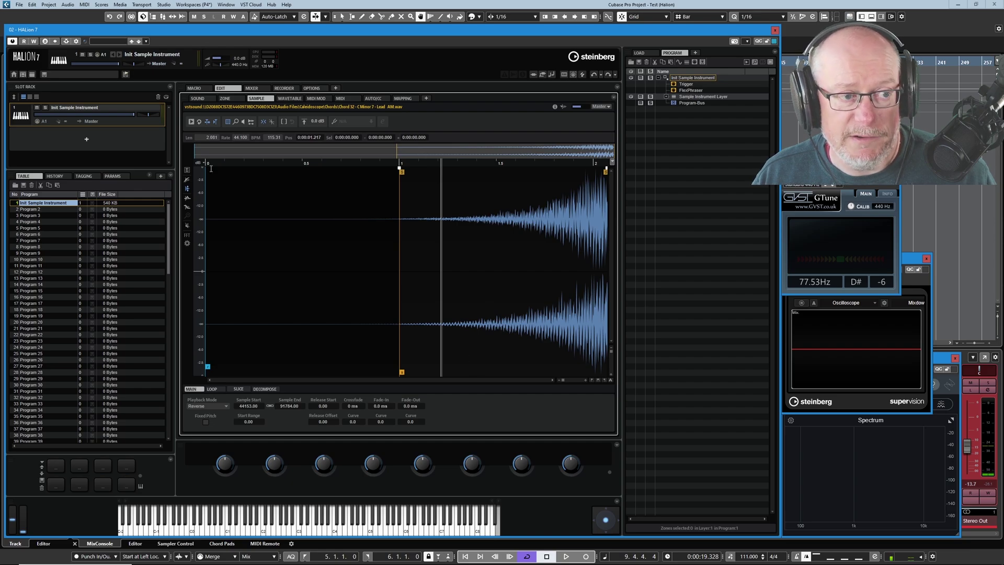
pyautogui.click(191, 122)
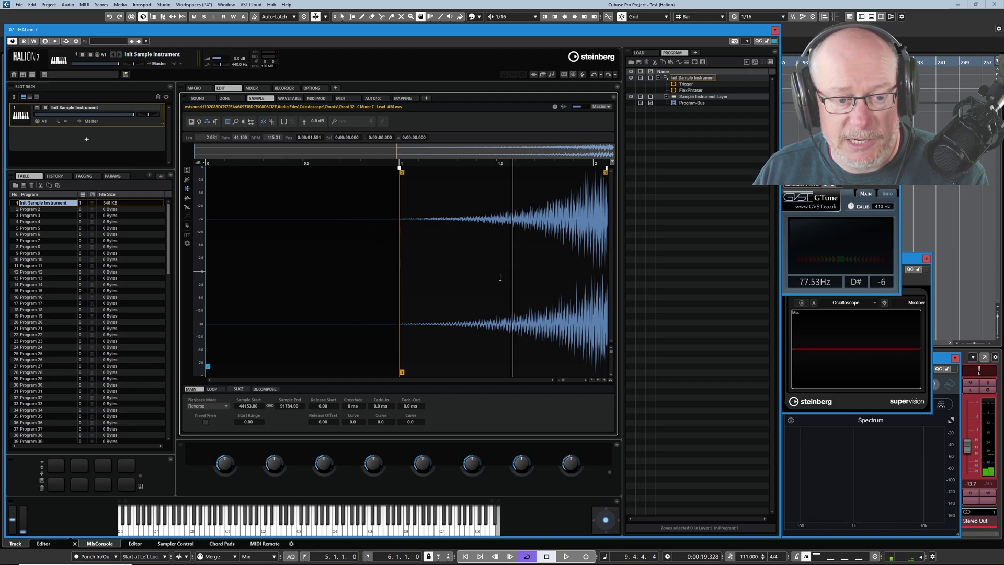
pyautogui.click(471, 246)
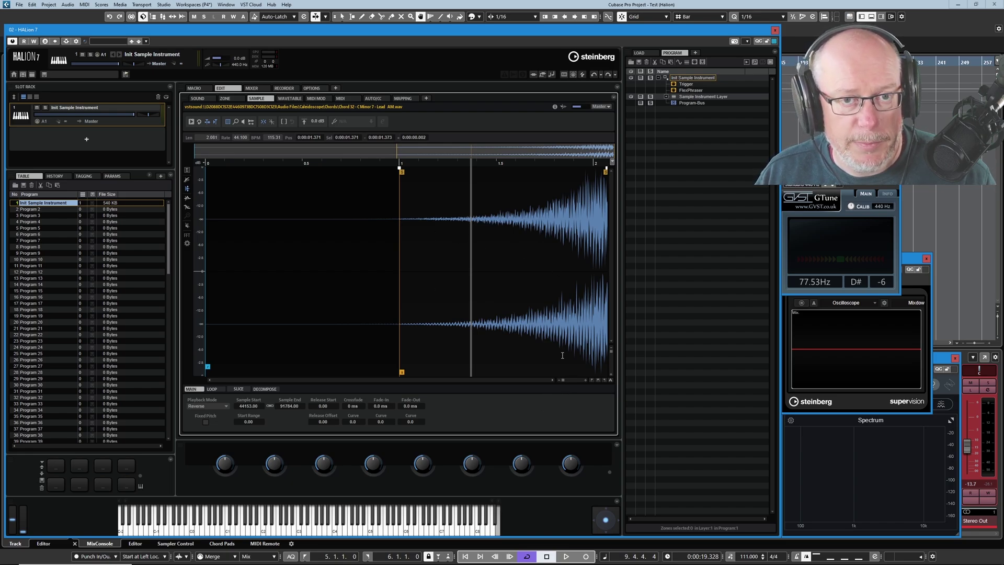
pyautogui.moveTo(563, 384); pyautogui.dragTo(561, 383)
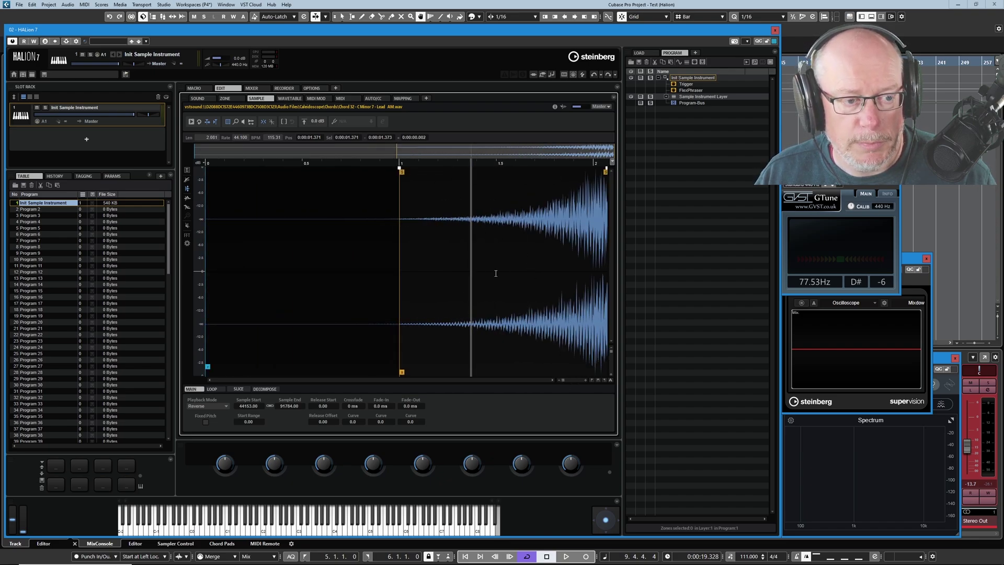
pyautogui.click(570, 233)
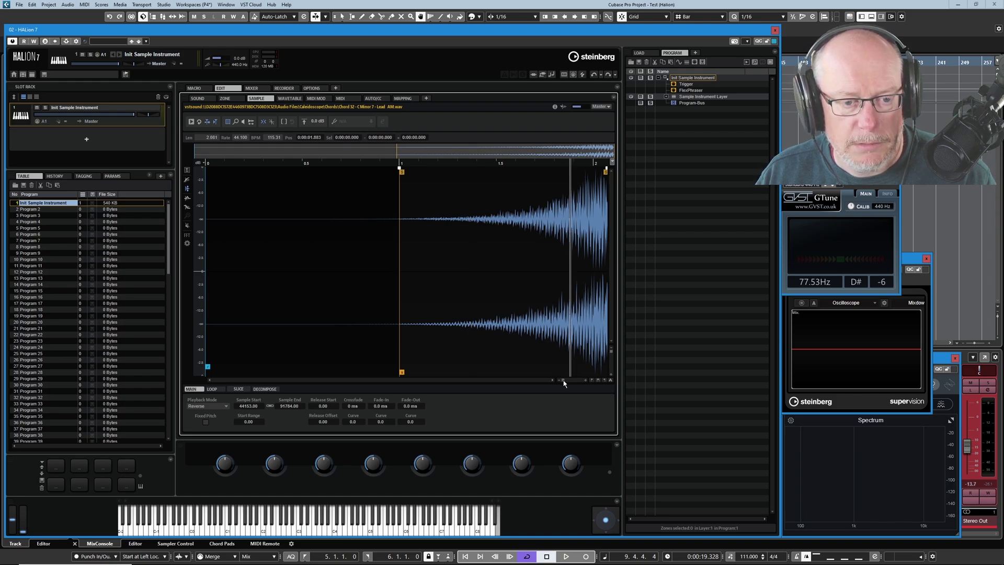
pyautogui.moveTo(564, 383)
pyautogui.mouseDown()
pyautogui.moveTo(582, 380)
pyautogui.moveTo(568, 377)
pyautogui.mouseUp()
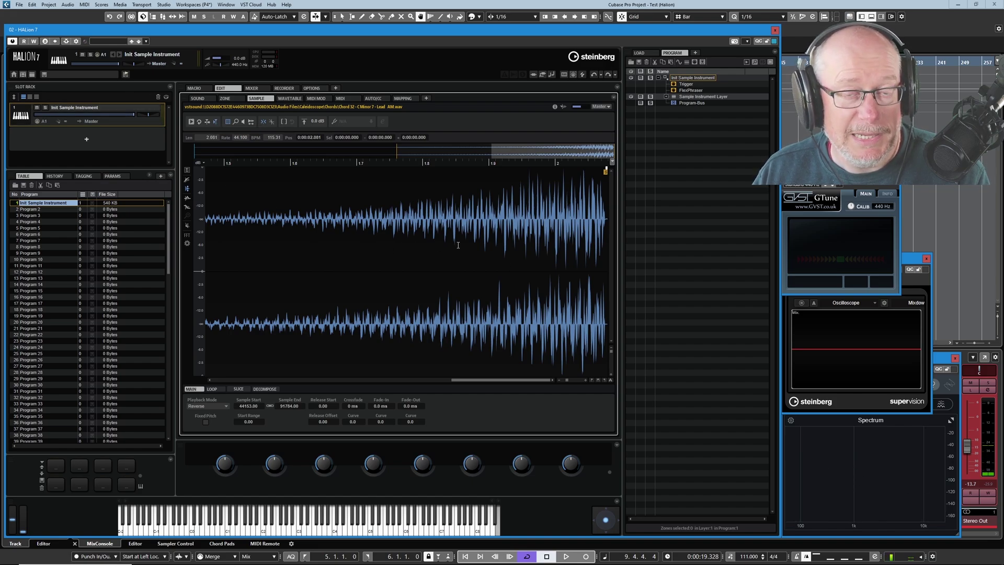
pyautogui.click(208, 122)
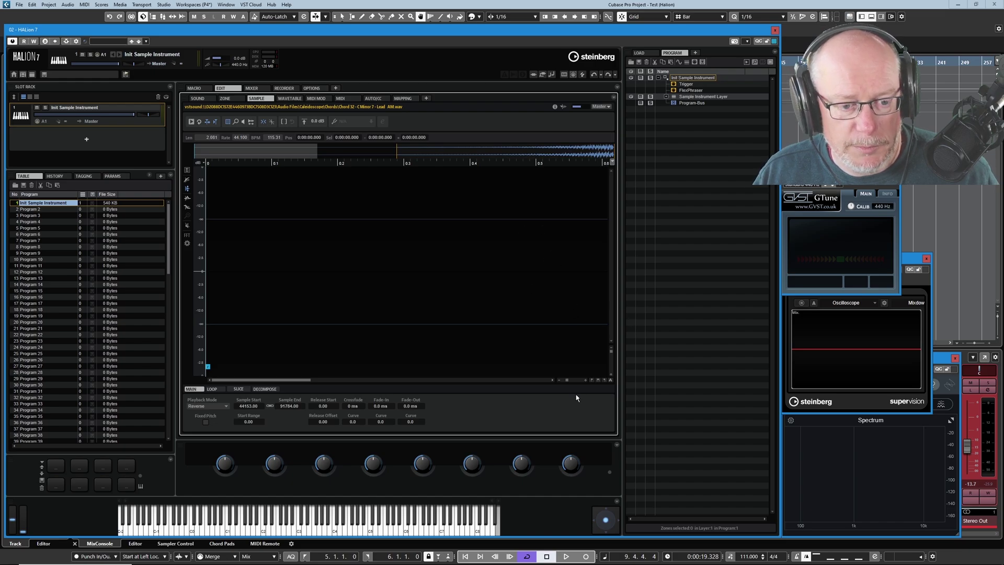
pyautogui.click(606, 379)
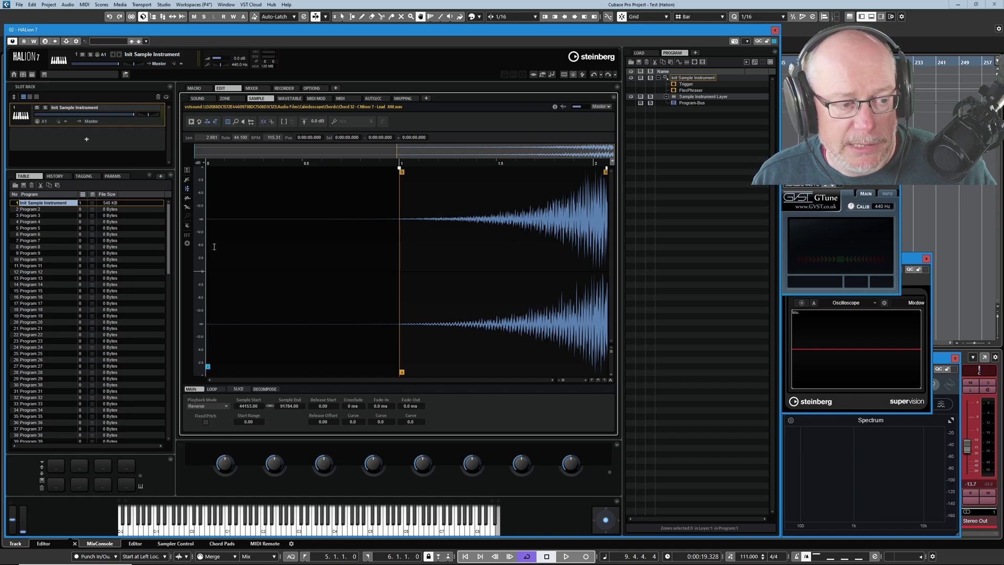
# Try One-Shot and Reverse One-Shot playback modes, then set the chord back to Normal.
pyautogui.click(210, 407)
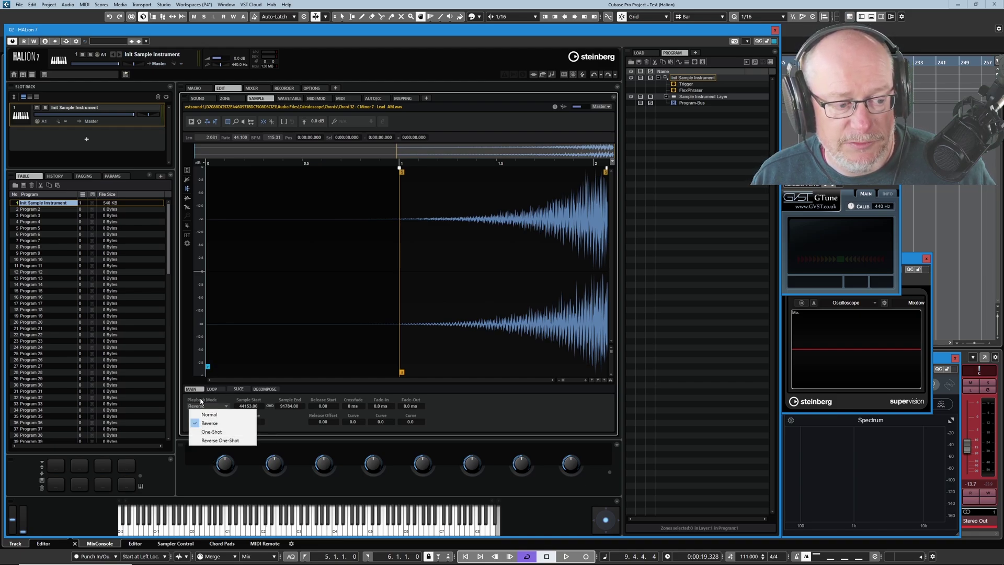
pyautogui.click(214, 432)
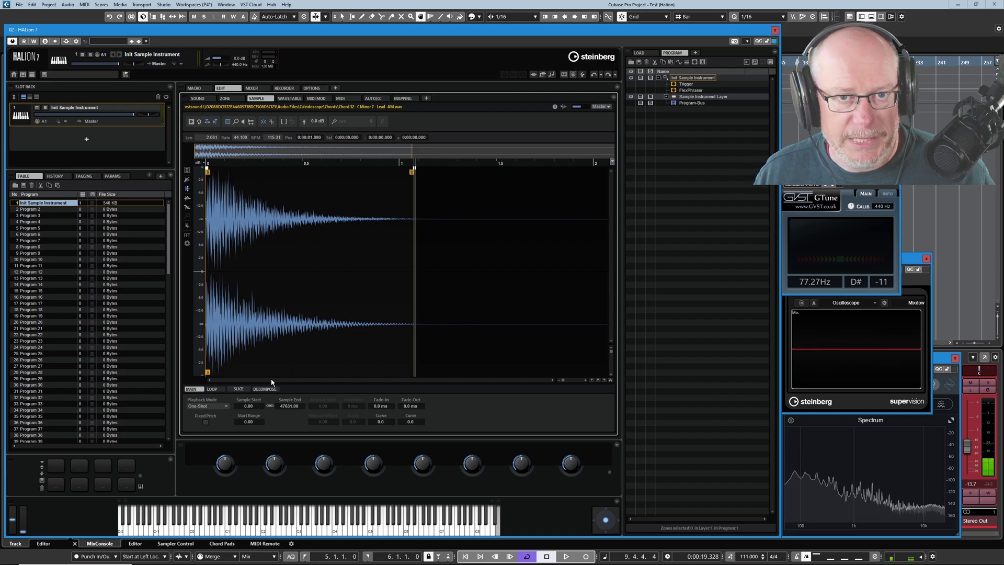
pyautogui.click(209, 406)
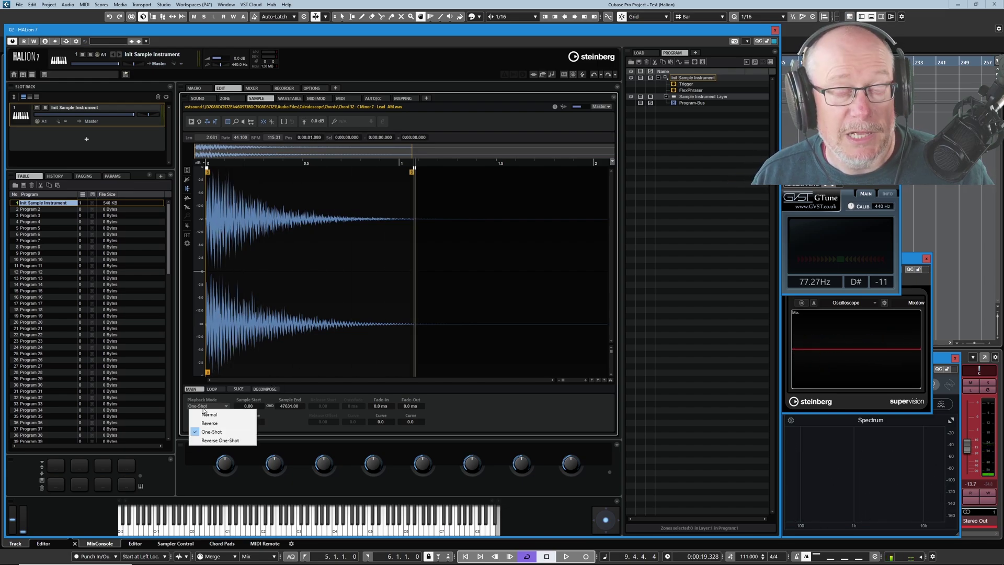
pyautogui.click(225, 440)
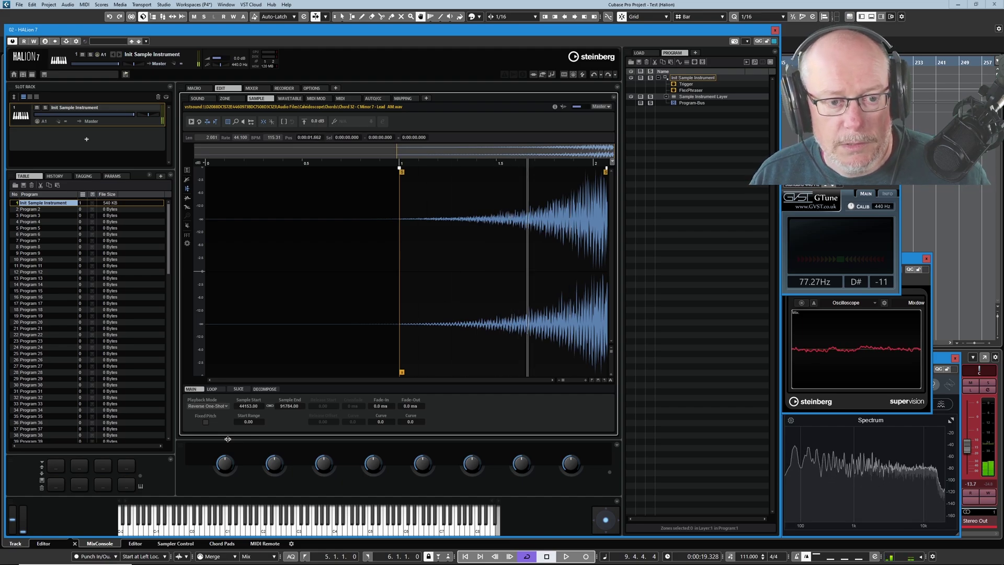
pyautogui.click(205, 406)
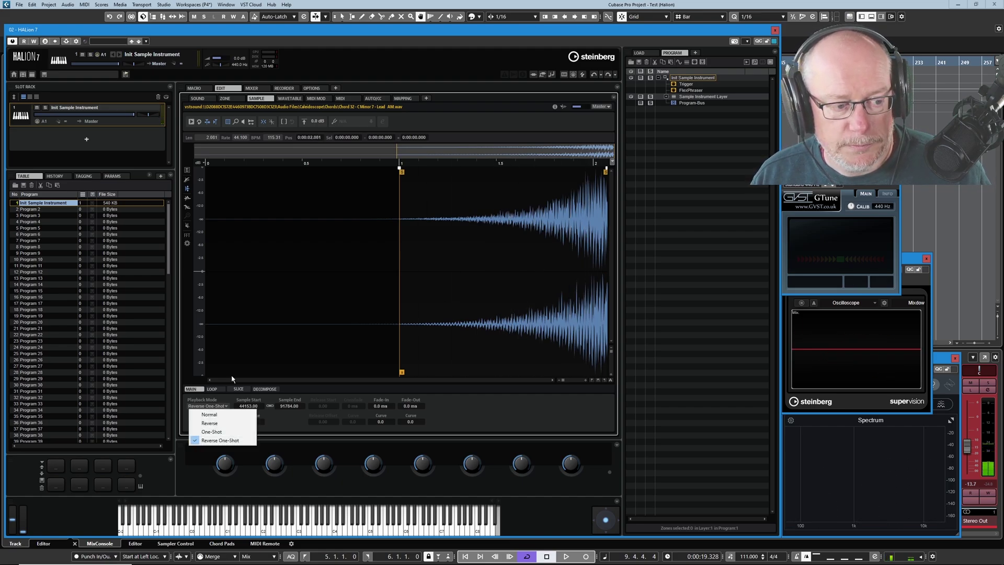
pyautogui.click(209, 415)
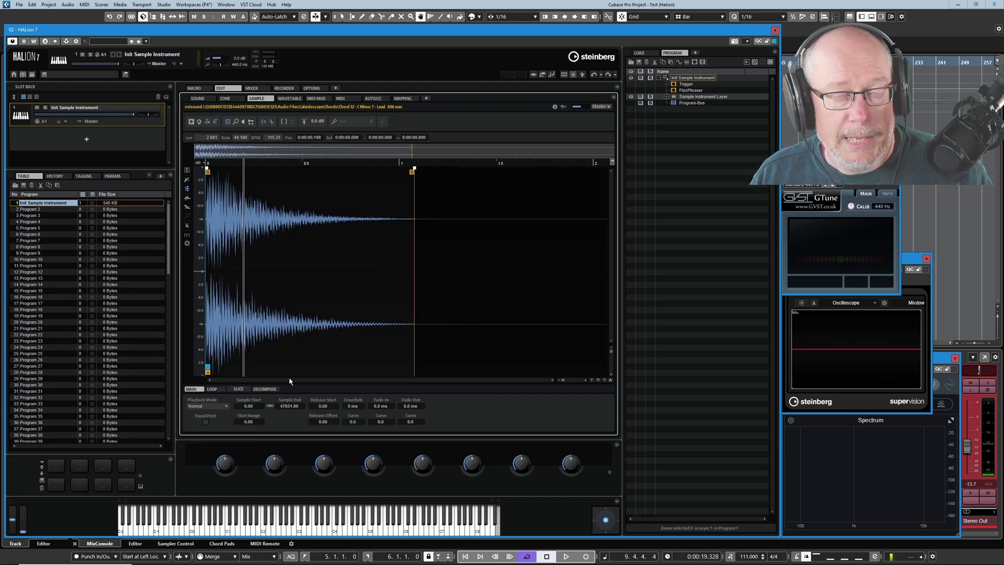
pyautogui.click(225, 99)
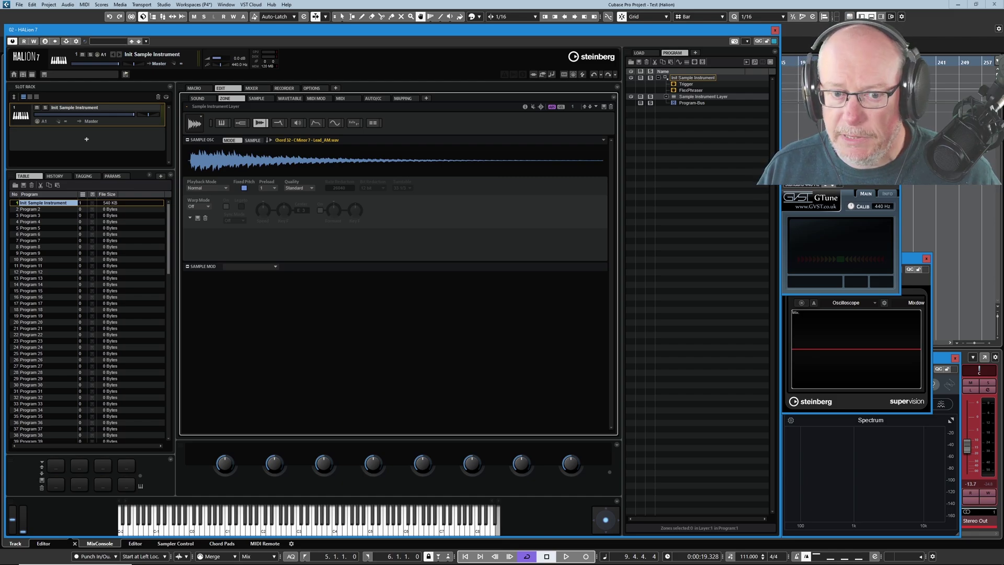
# Search MediaBay for 'cinema percus' and drag Cinema - Percussion 01 into a new rack slot.
pyautogui.press('F5')
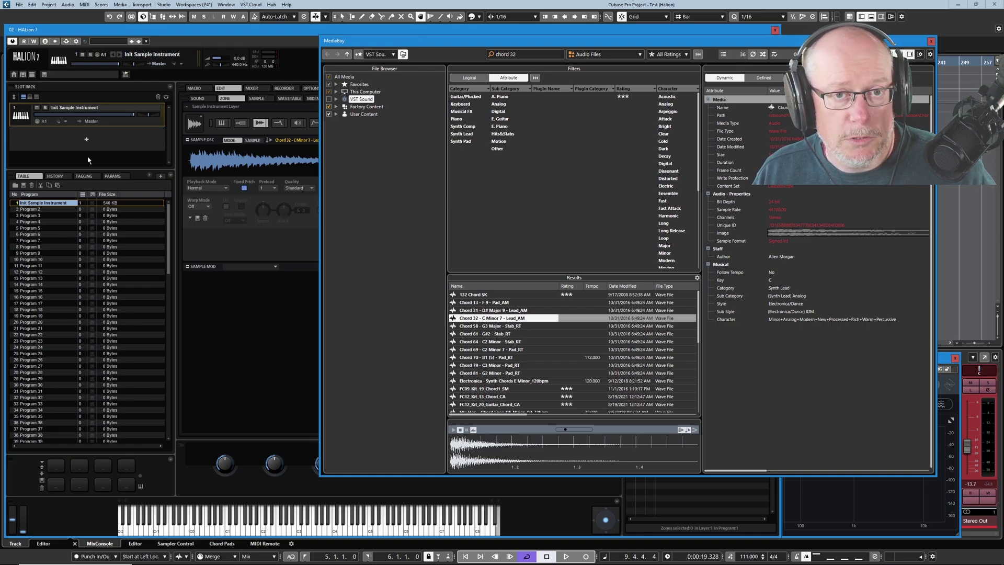
pyautogui.click(535, 55)
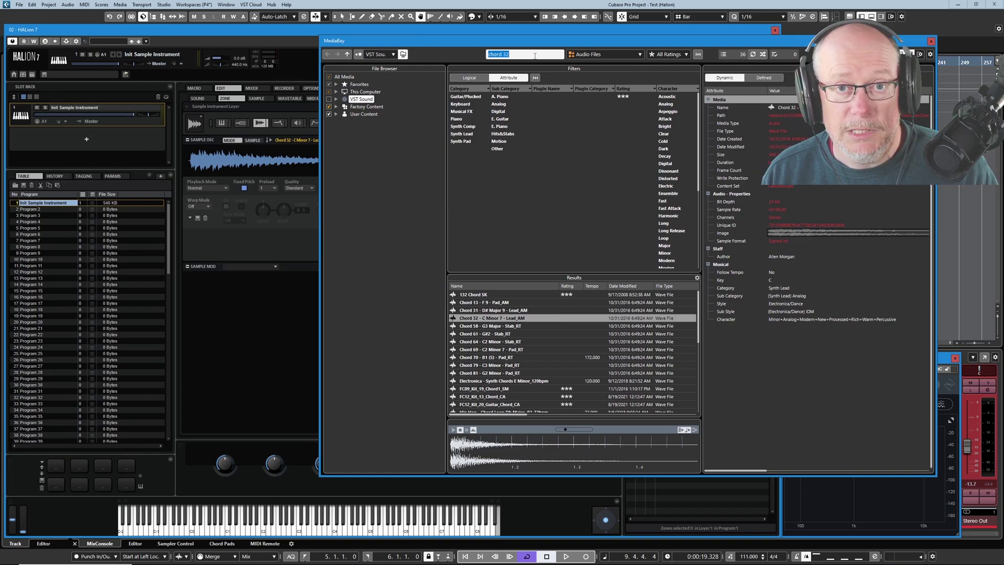
pyautogui.write('cinema')
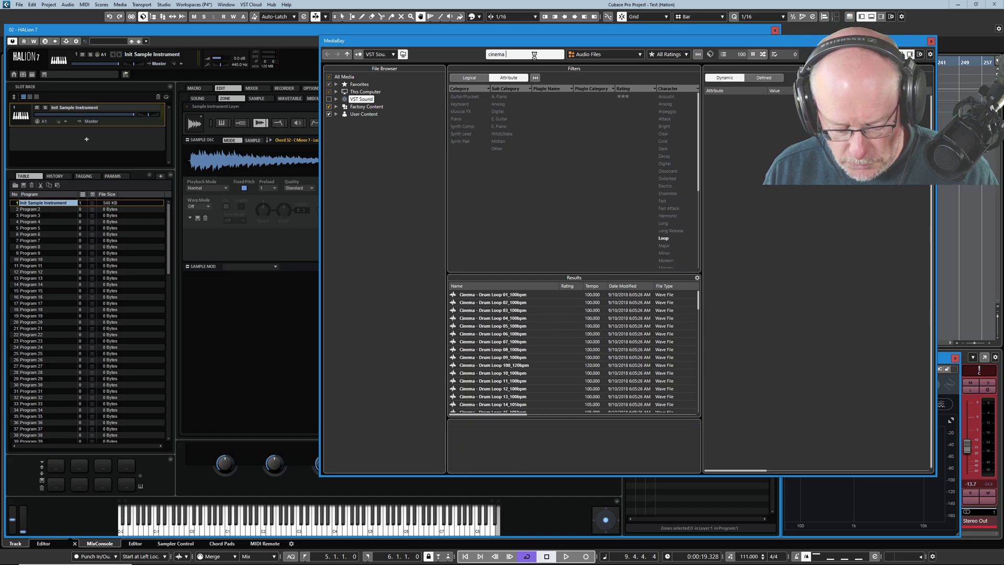
pyautogui.write(' percus')
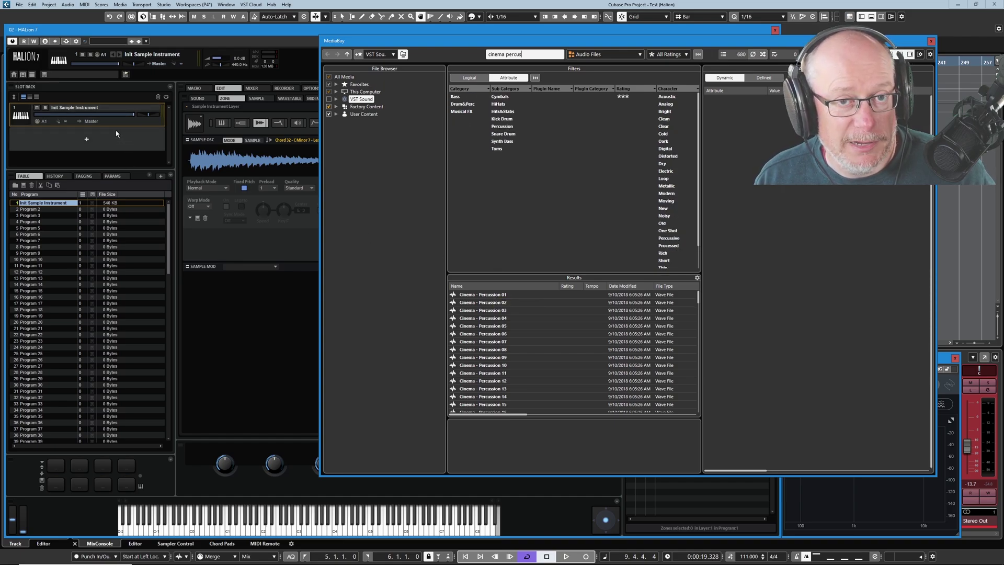
pyautogui.click(491, 296)
pyautogui.moveTo(91, 179); pyautogui.dragTo(84, 136)
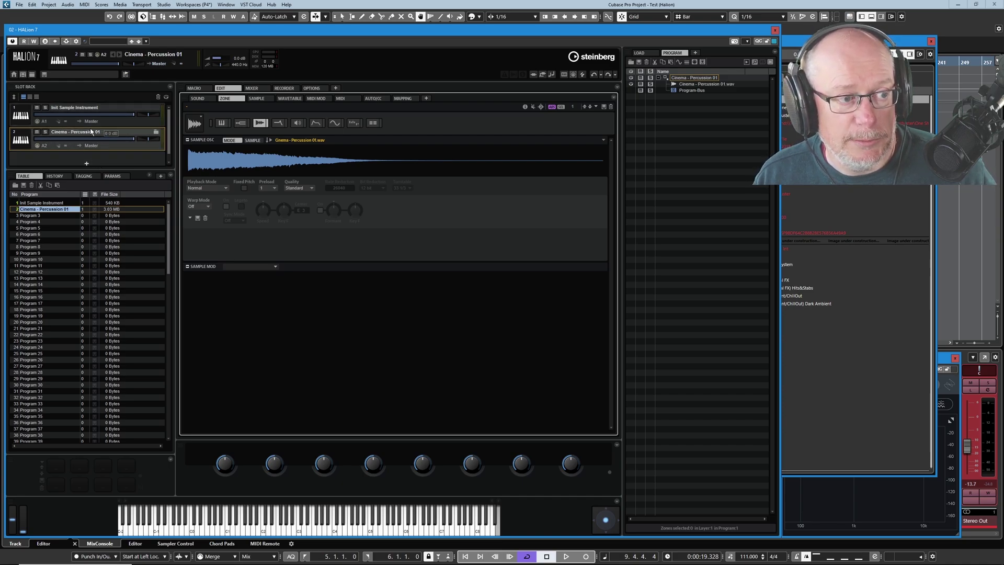
# Rename the first slot's program to 'C Min Chord'.
pyautogui.rightClick(65, 107)
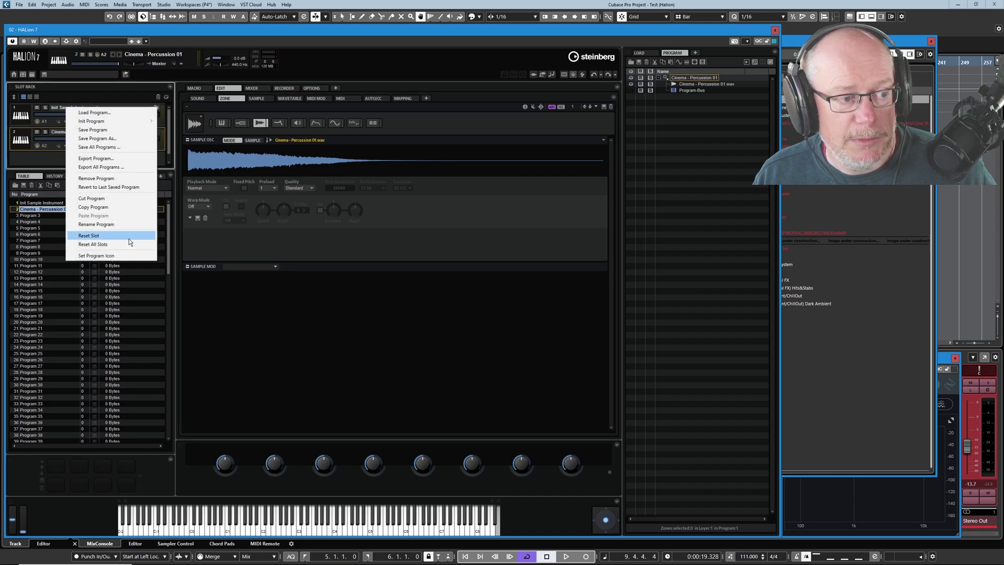
pyautogui.click(96, 224)
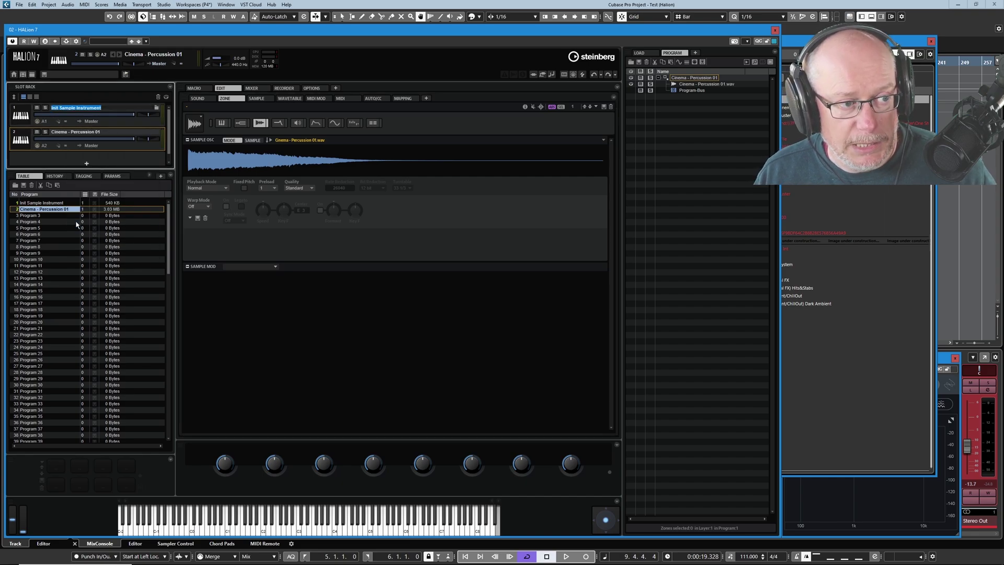
pyautogui.write('C Min Chord')
pyautogui.press('Return')
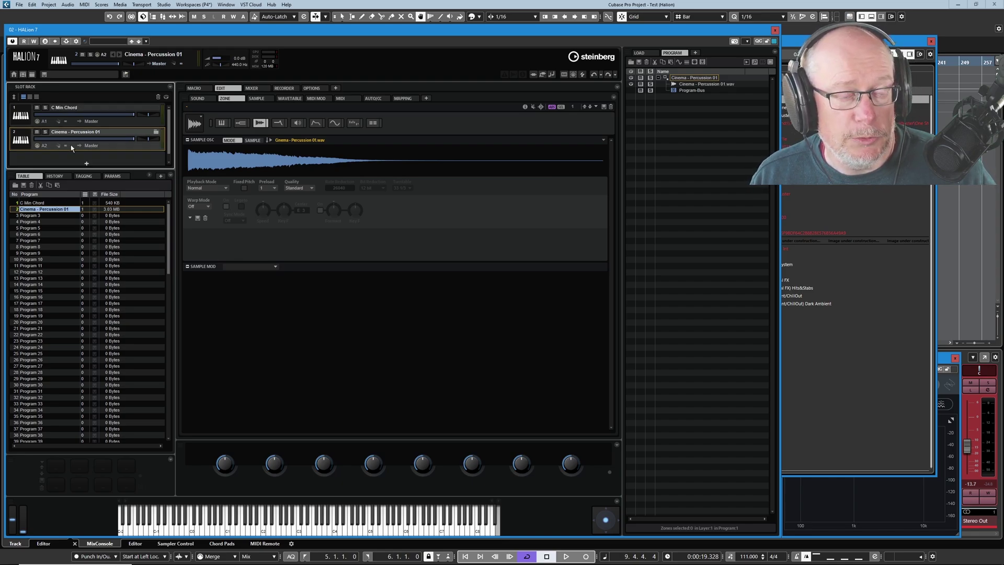
# Set the percussion slot's MIDI port to A1 and solo it.
pyautogui.click(49, 146)
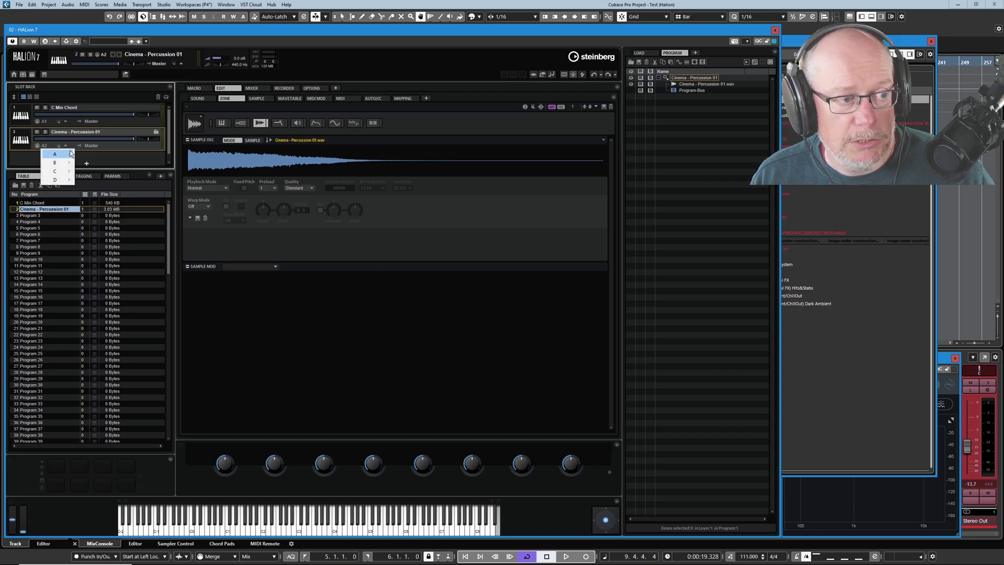
pyautogui.moveTo(54, 154)
pyautogui.click(92, 152)
pyautogui.click(45, 132)
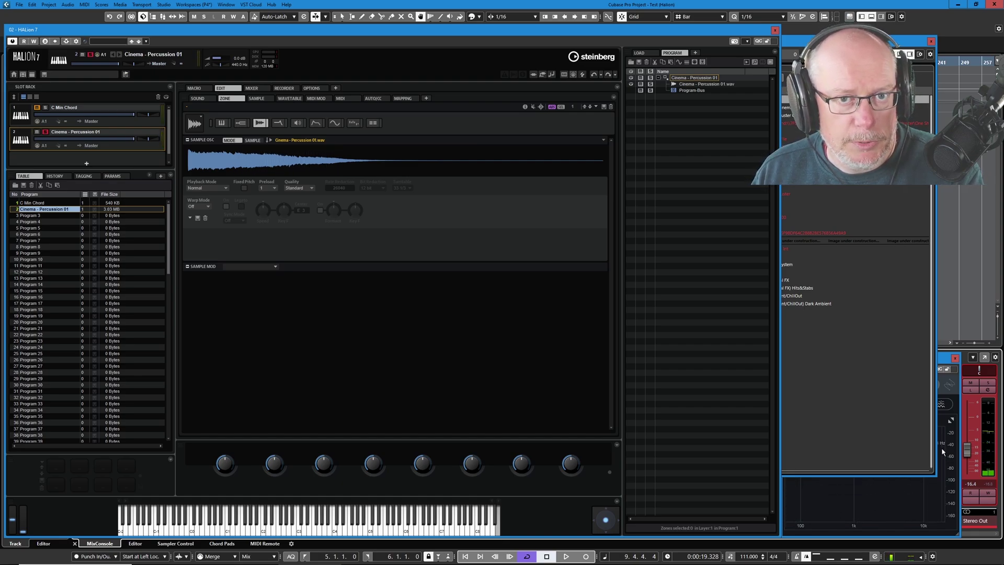
# Enable Fixed Pitch and a Classic filter with lowered cutoff and raised key follow.
pyautogui.click(245, 188)
pyautogui.click(282, 123)
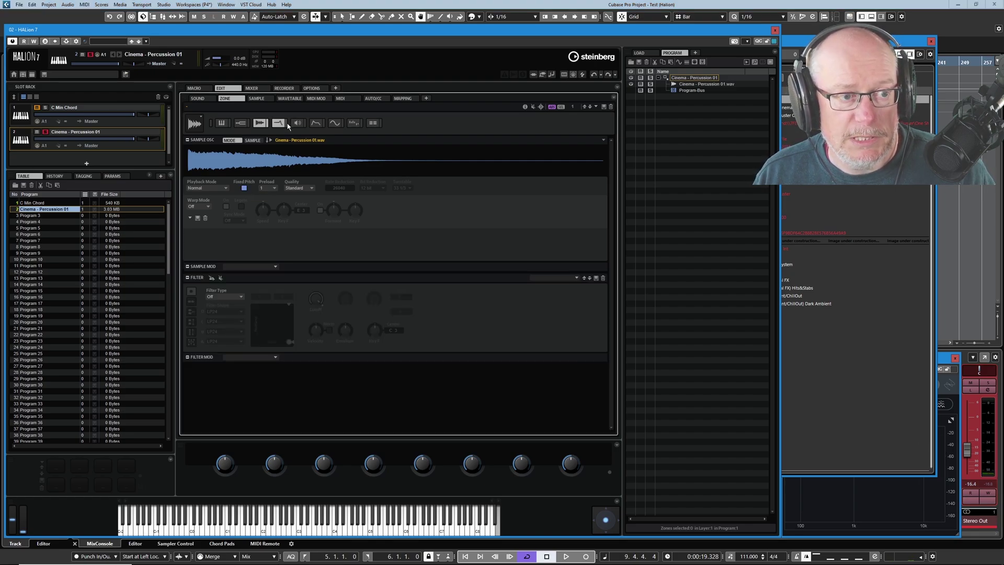
pyautogui.click(235, 297)
pyautogui.click(238, 314)
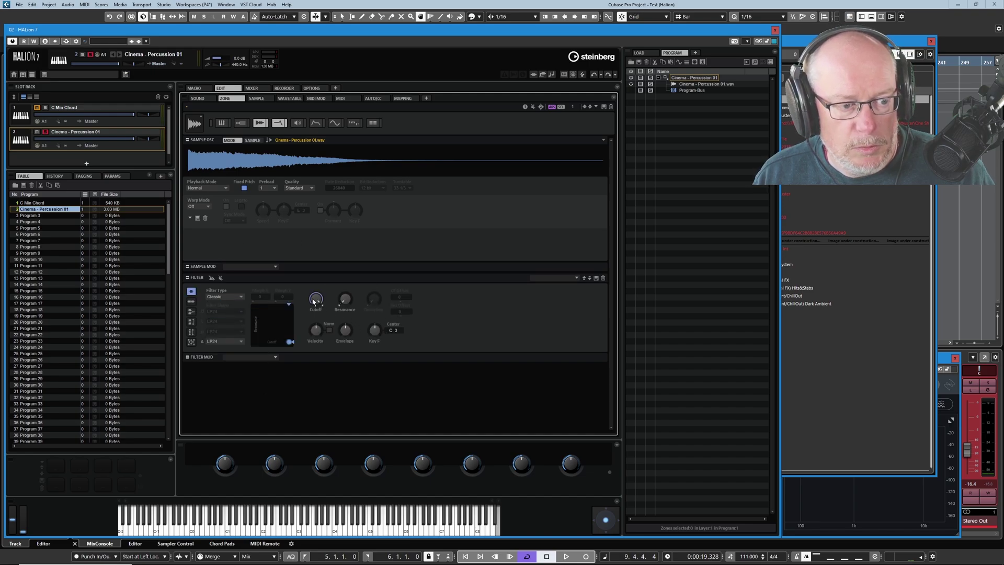
pyautogui.moveTo(315, 301); pyautogui.dragTo(330, 353)
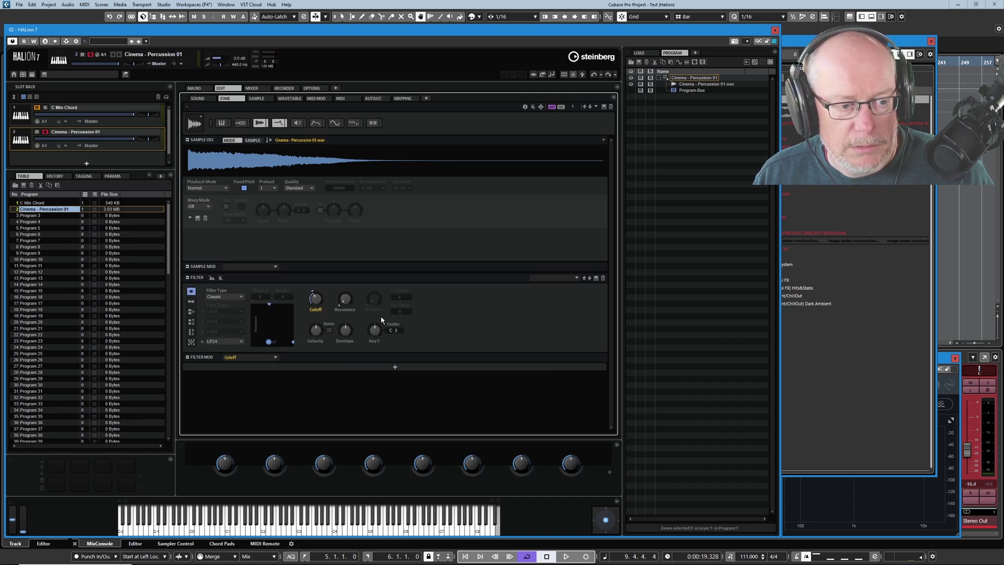
pyautogui.moveTo(375, 328); pyautogui.dragTo(377, 309)
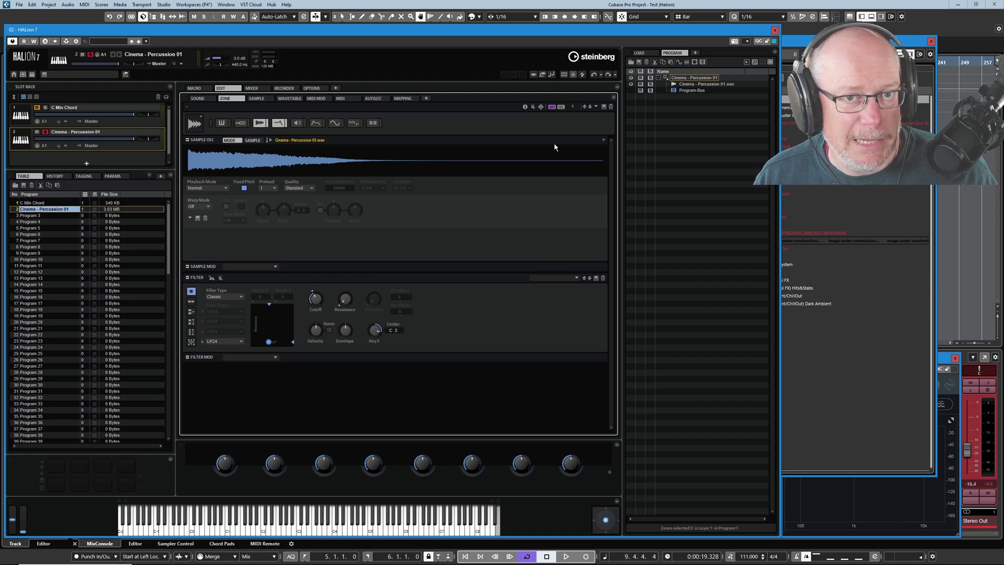
pyautogui.click(244, 189)
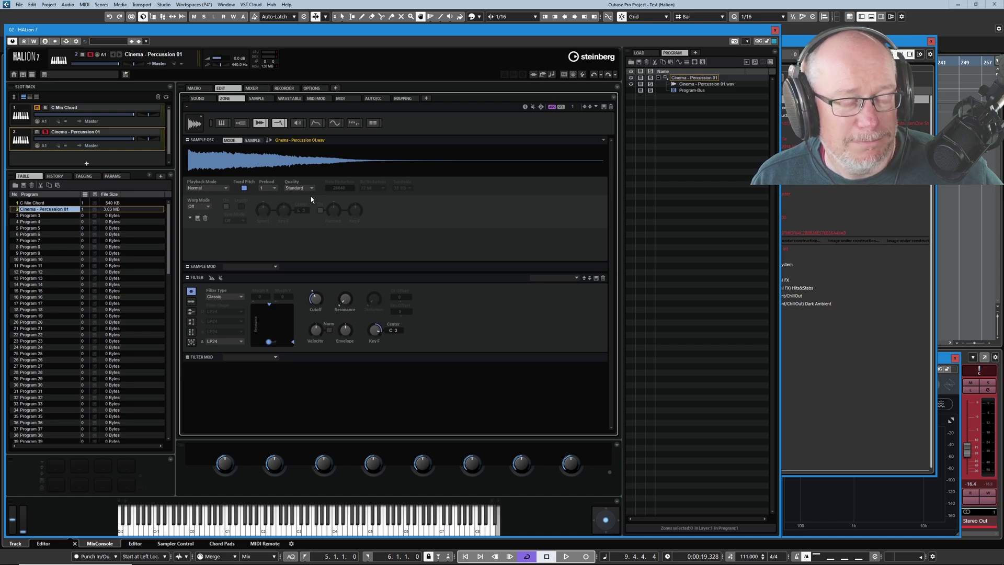
pyautogui.click(272, 189)
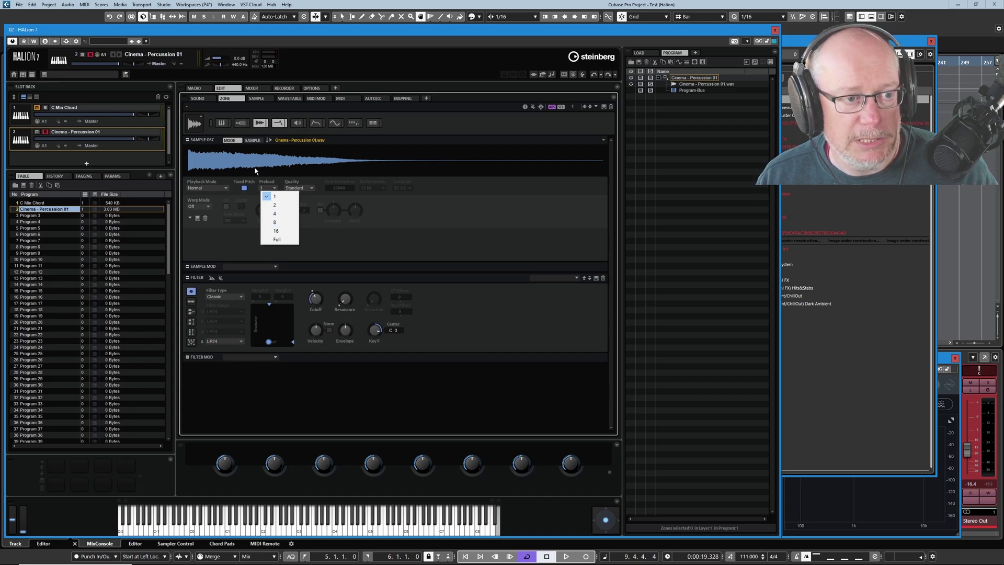
pyautogui.click(358, 247)
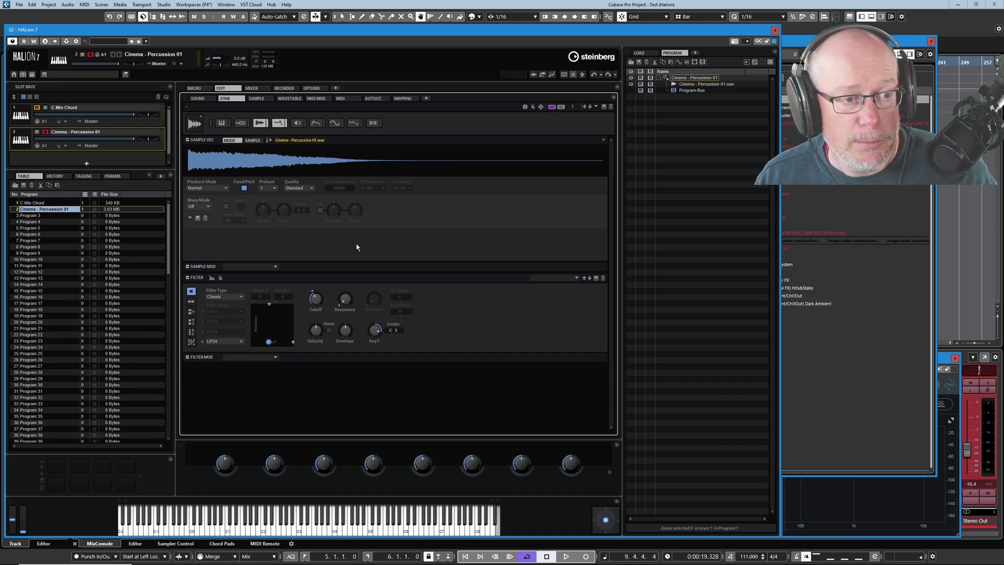
pyautogui.click(312, 89)
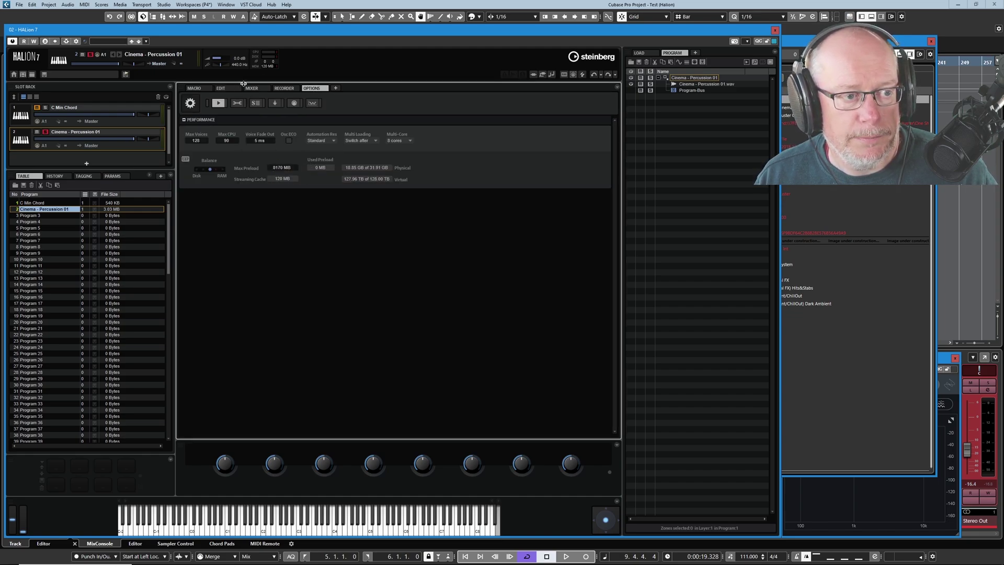
pyautogui.click(220, 88)
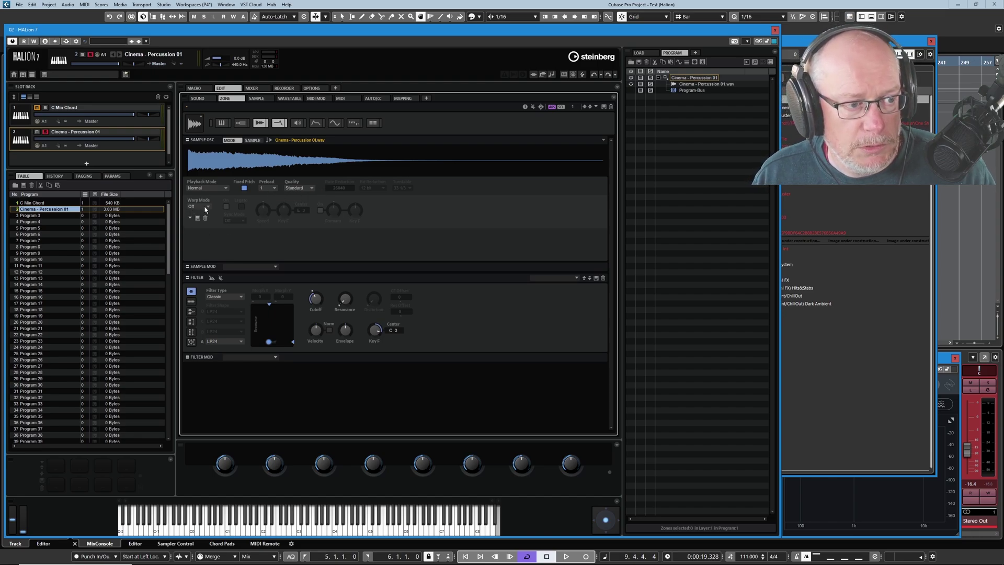
# Solo the C Min Chord slot and set its Sample Osc Warp Mode to Solo.
pyautogui.click(46, 107)
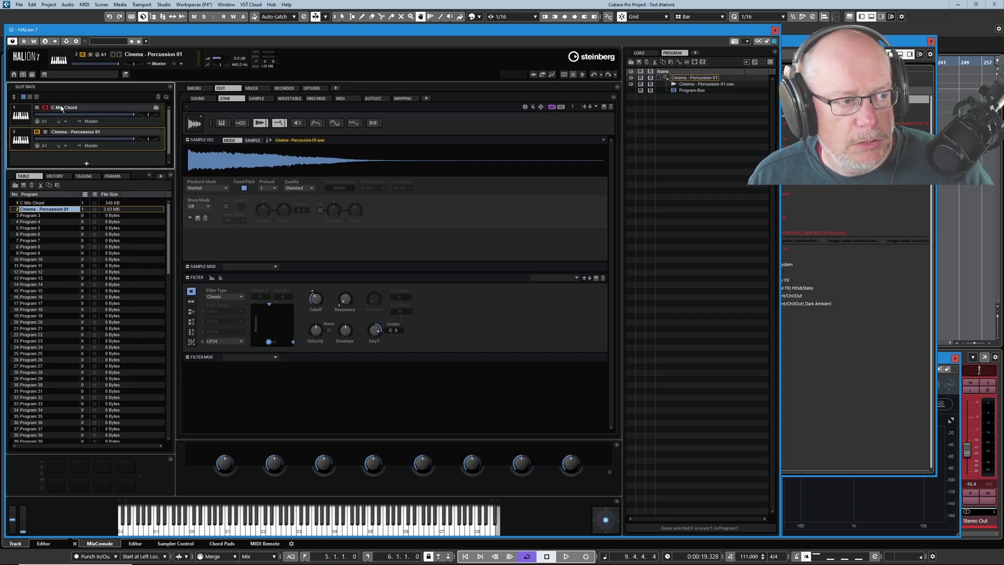
pyautogui.click(243, 188)
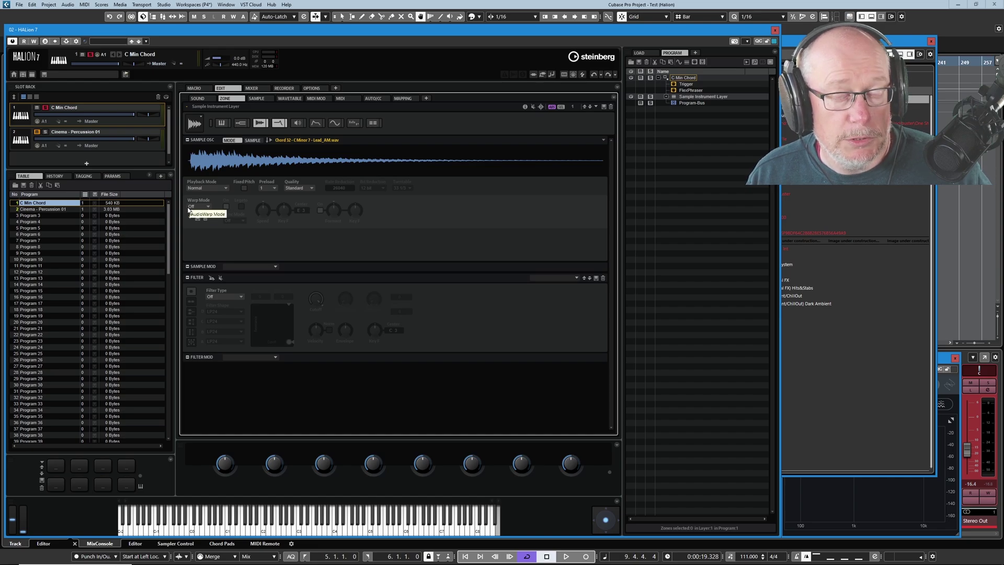
pyautogui.click(205, 206)
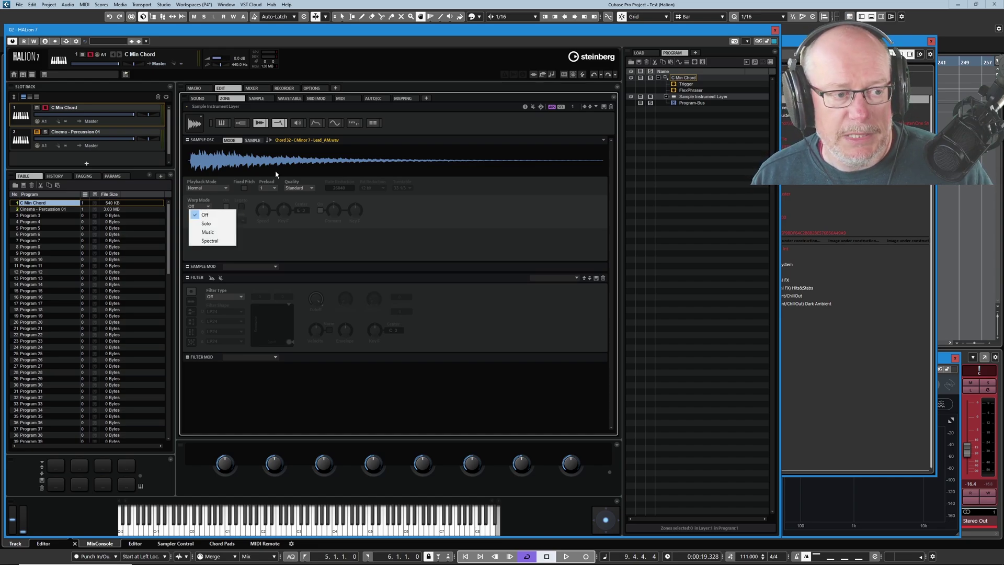
pyautogui.click(333, 221)
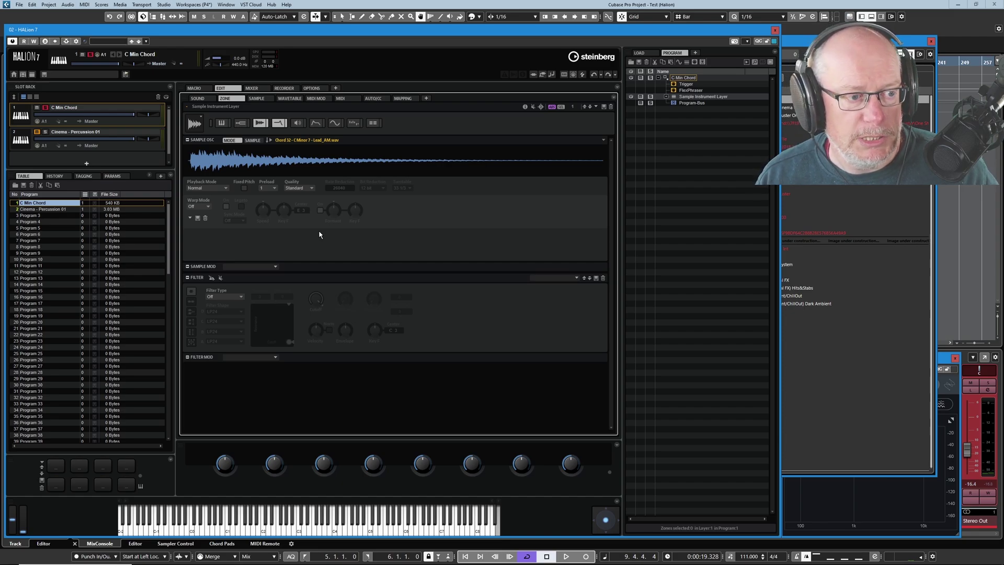
pyautogui.click(202, 210)
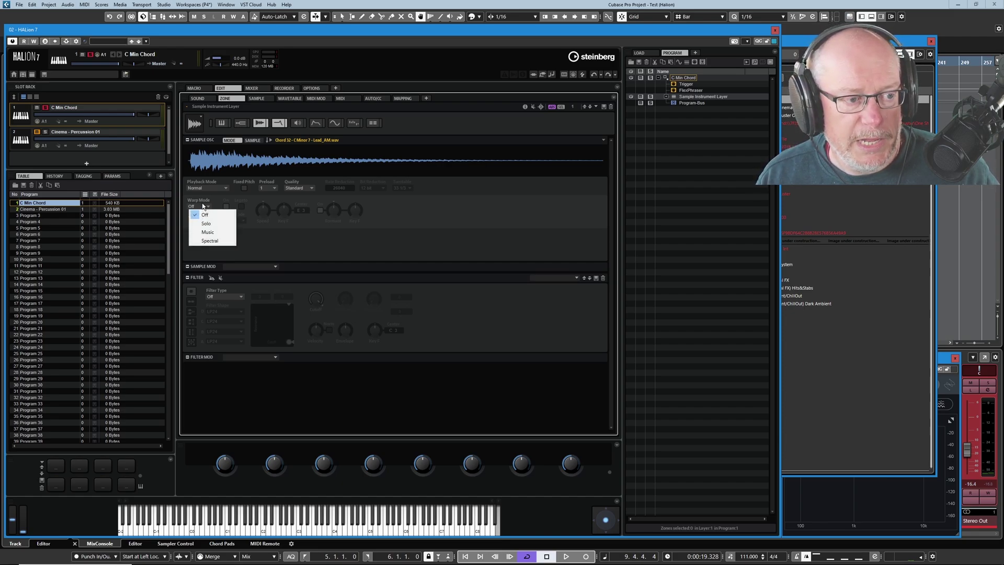
pyautogui.click(206, 224)
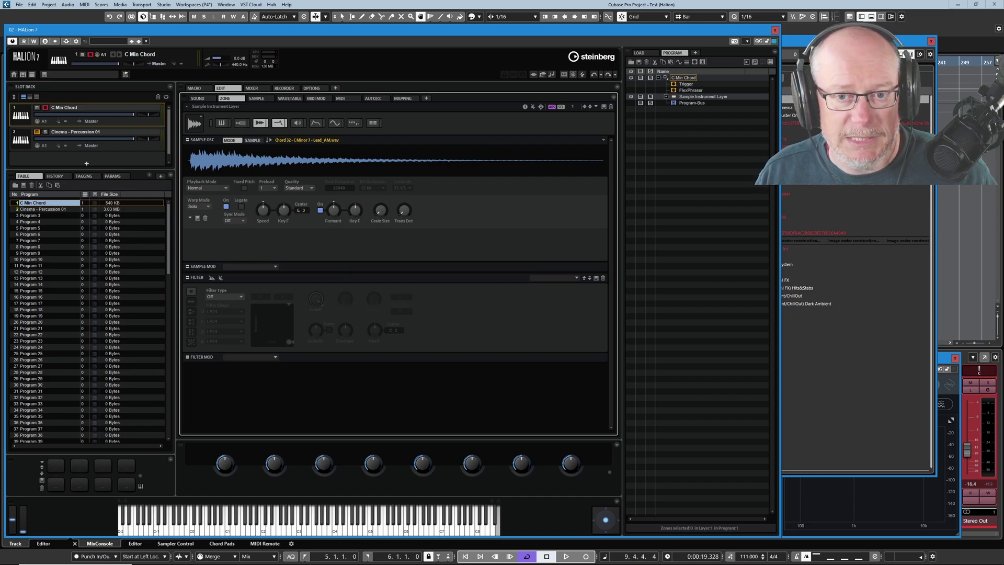
# Search MediaBay for '18 vocals' and drag it into a new third rack slot.
pyautogui.press('F5')
pyautogui.click(455, 70)
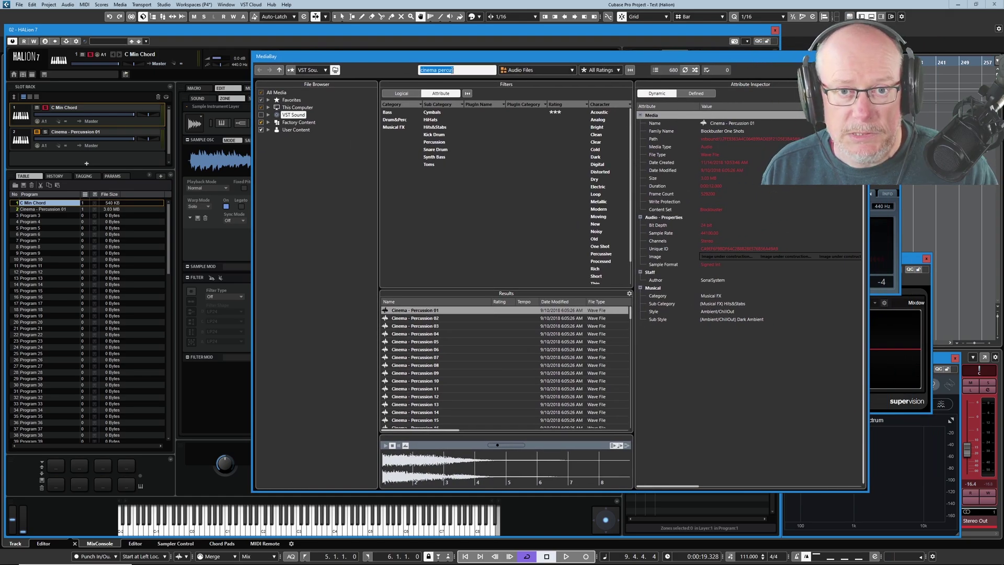
pyautogui.write('18 vocals')
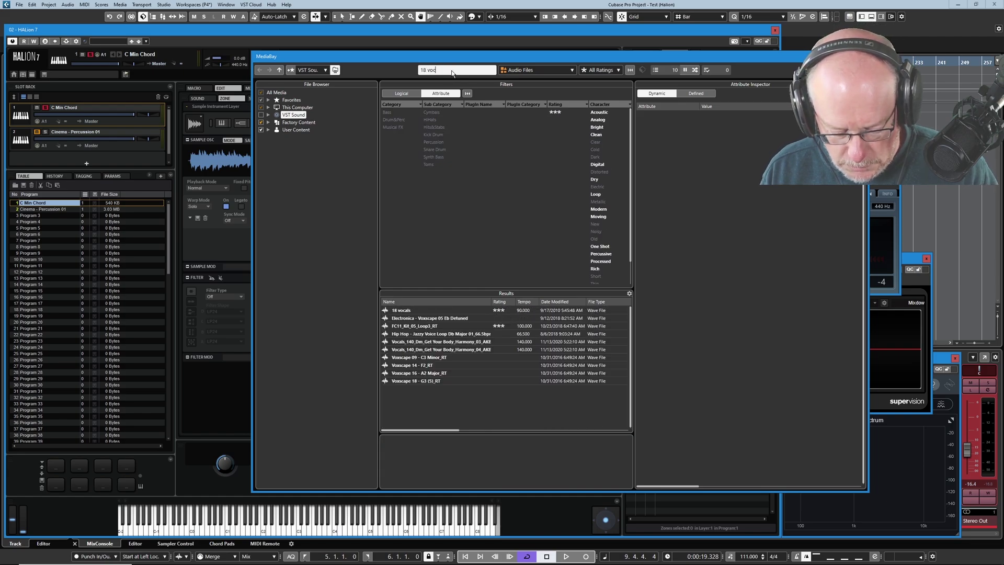
pyautogui.click(401, 309)
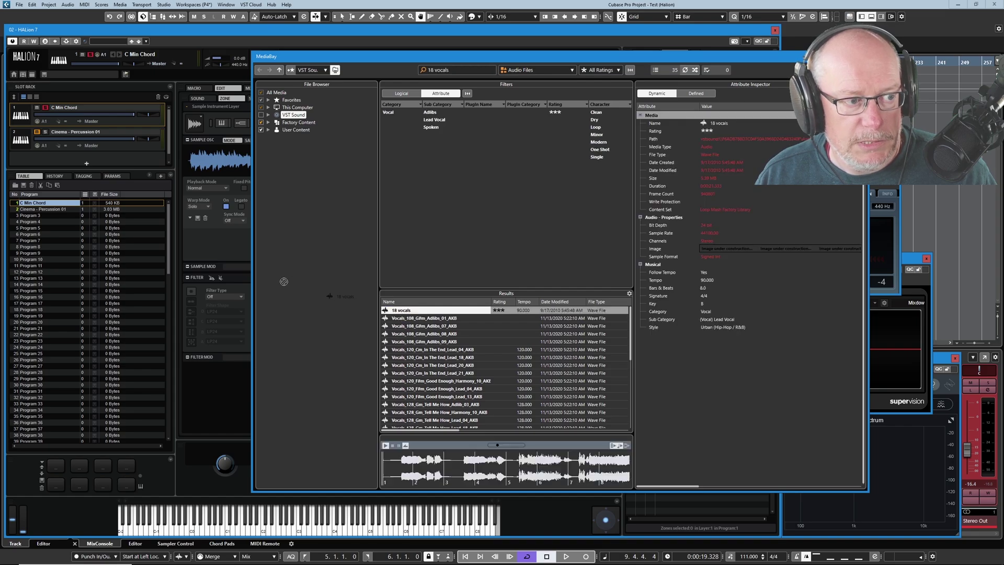
pyautogui.moveTo(400, 309); pyautogui.dragTo(88, 155)
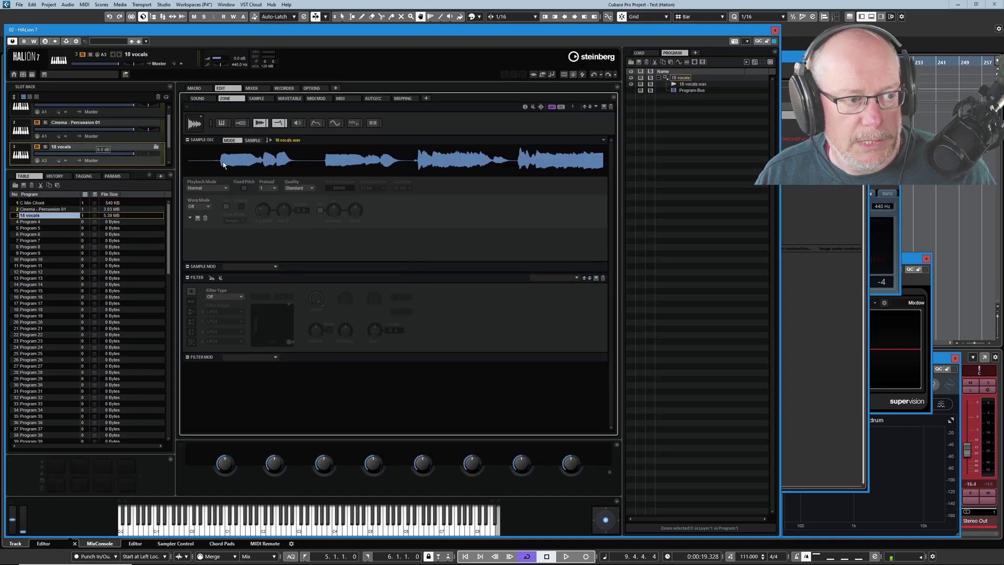
# Set slot 3's MIDI port to A1 and solo the 18 vocals slot.
pyautogui.click(44, 162)
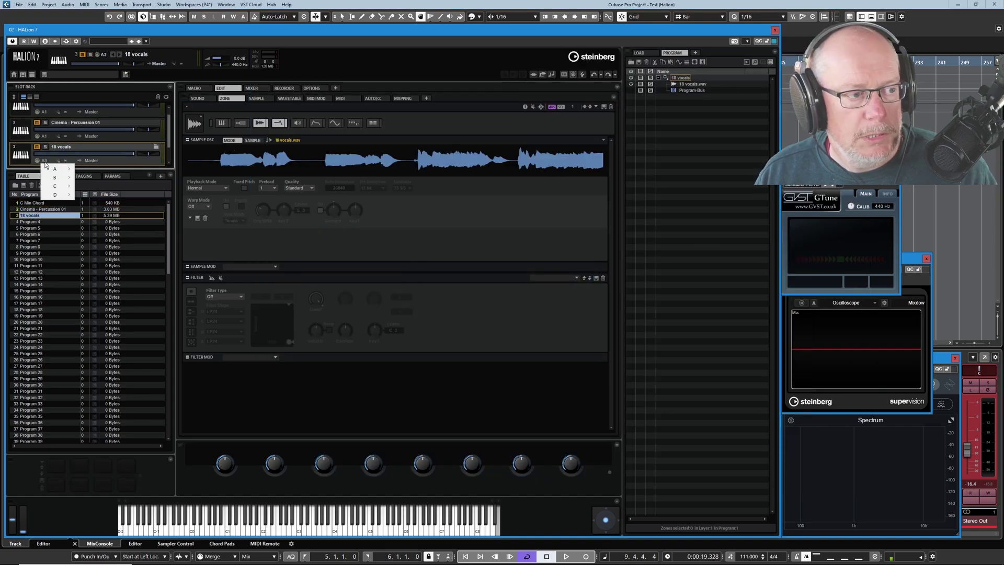
pyautogui.moveTo(58, 169)
pyautogui.click(88, 170)
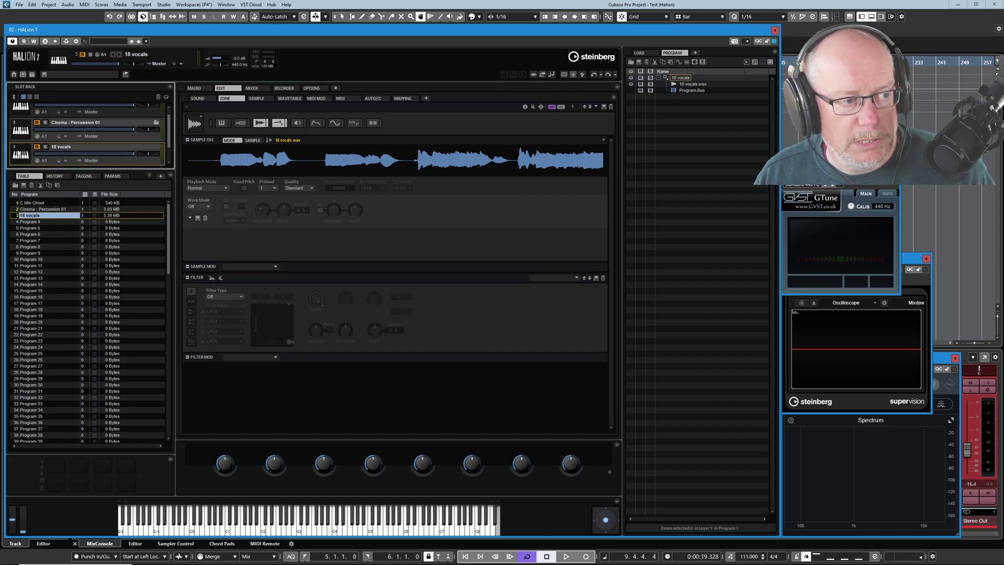
pyautogui.click(46, 156)
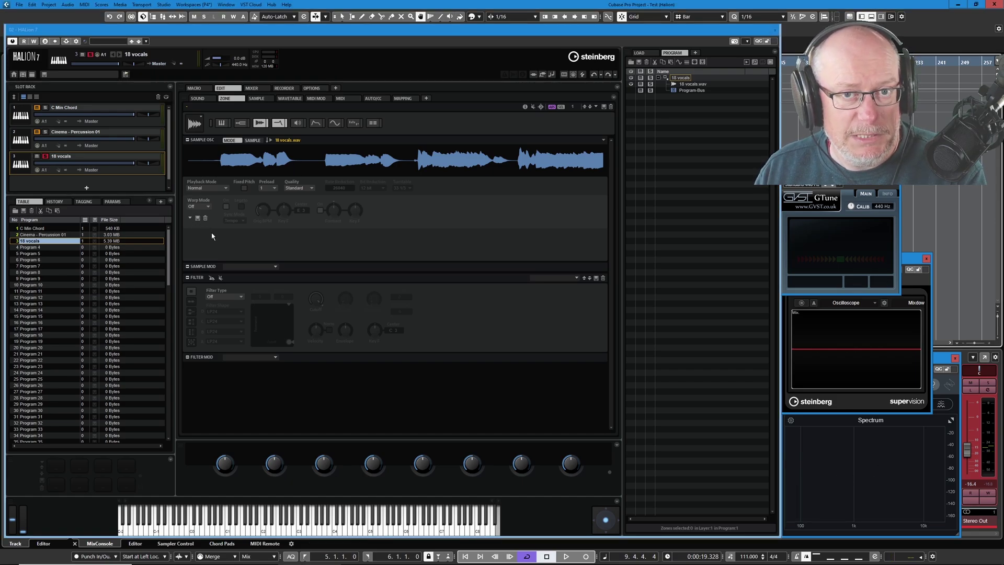
# Give the 18 vocals zone Solo warp mode and move its sample start to the first vocal.
pyautogui.click(210, 208)
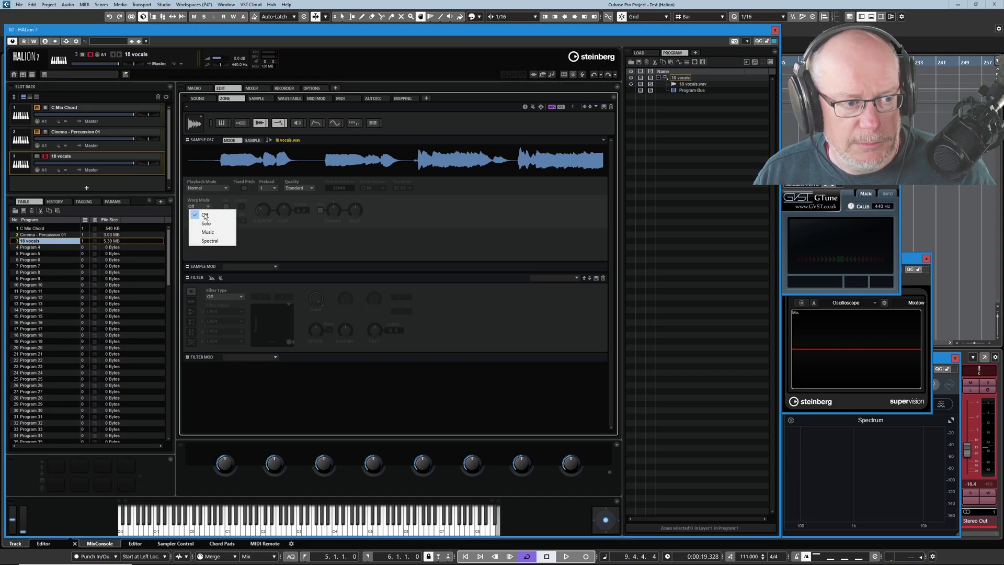
pyautogui.click(207, 216)
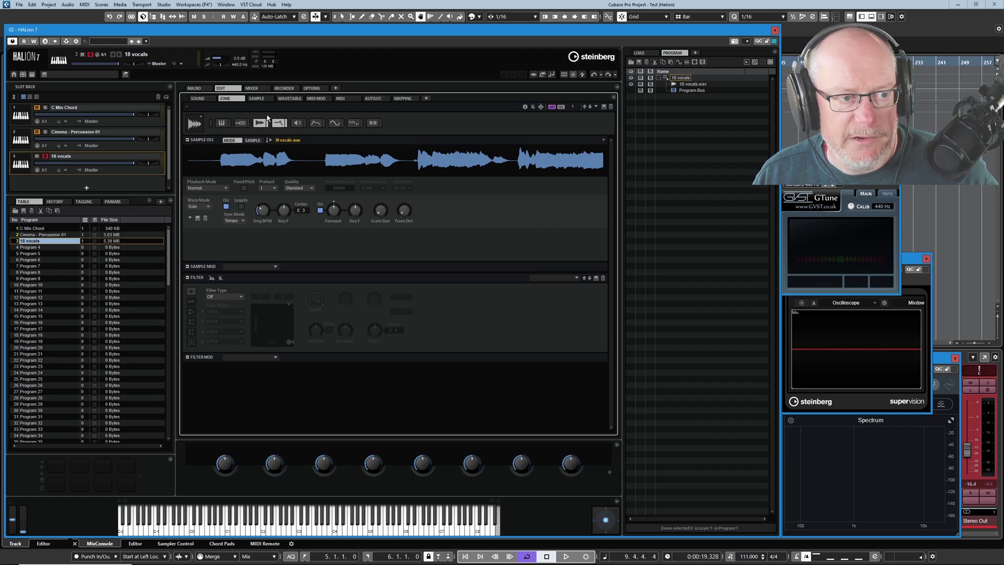
pyautogui.click(256, 99)
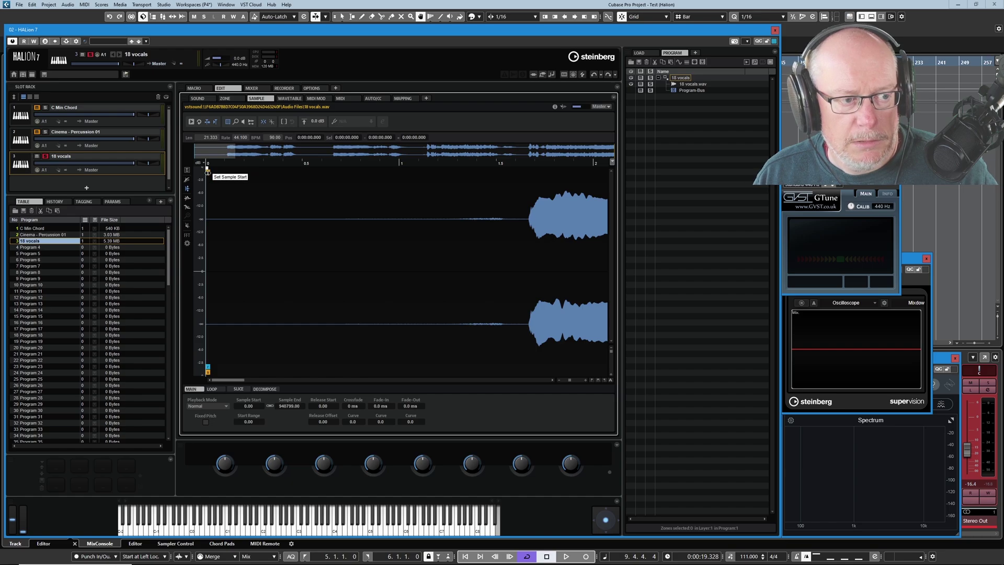
pyautogui.moveTo(208, 170)
pyautogui.mouseDown()
pyautogui.moveTo(429, 230)
pyautogui.moveTo(527, 241)
pyautogui.mouseUp()
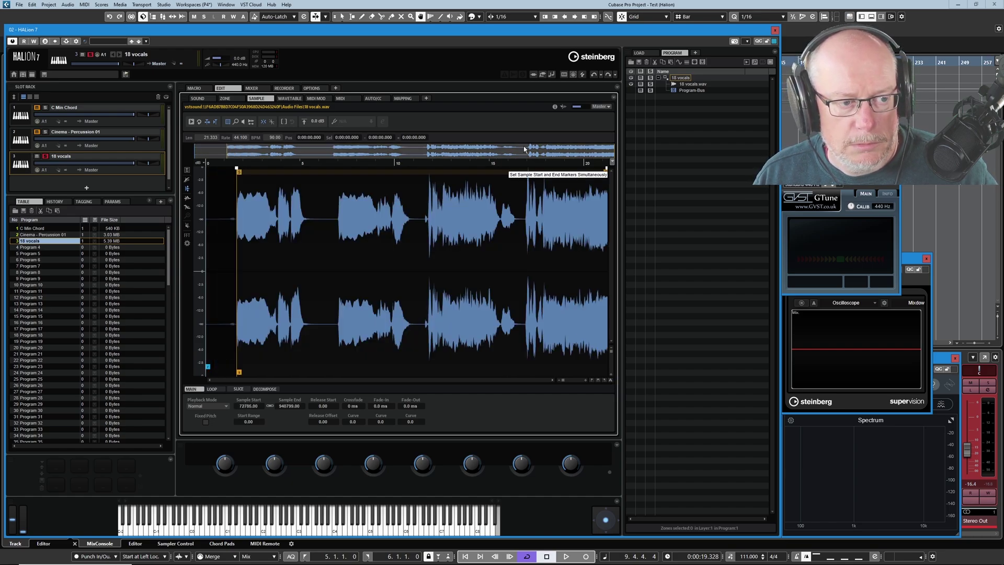
pyautogui.click(226, 99)
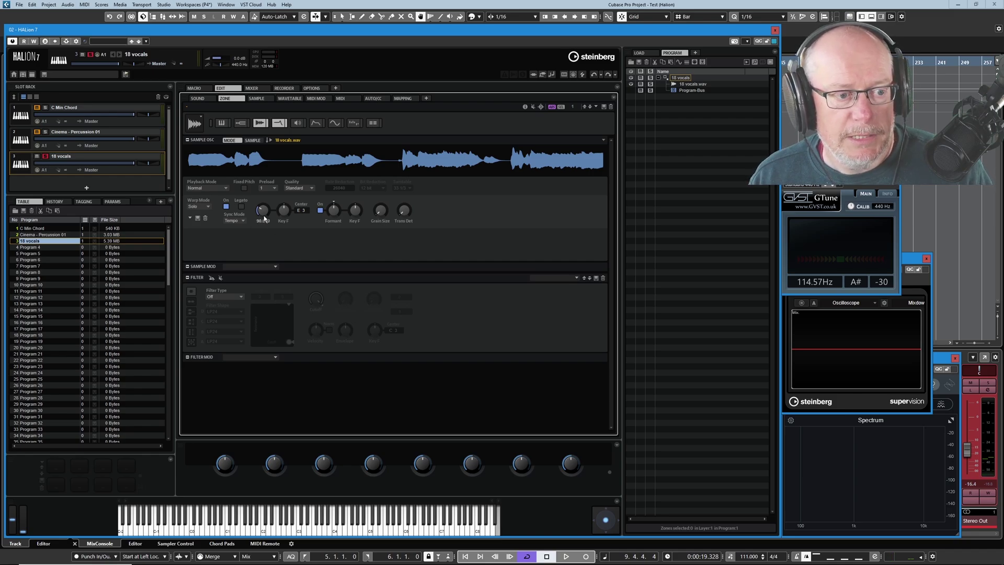
# Leave Sync Mode on Tempo and set the transport tempo to 90 to match Orig BPM 90.
pyautogui.moveTo(265, 216)
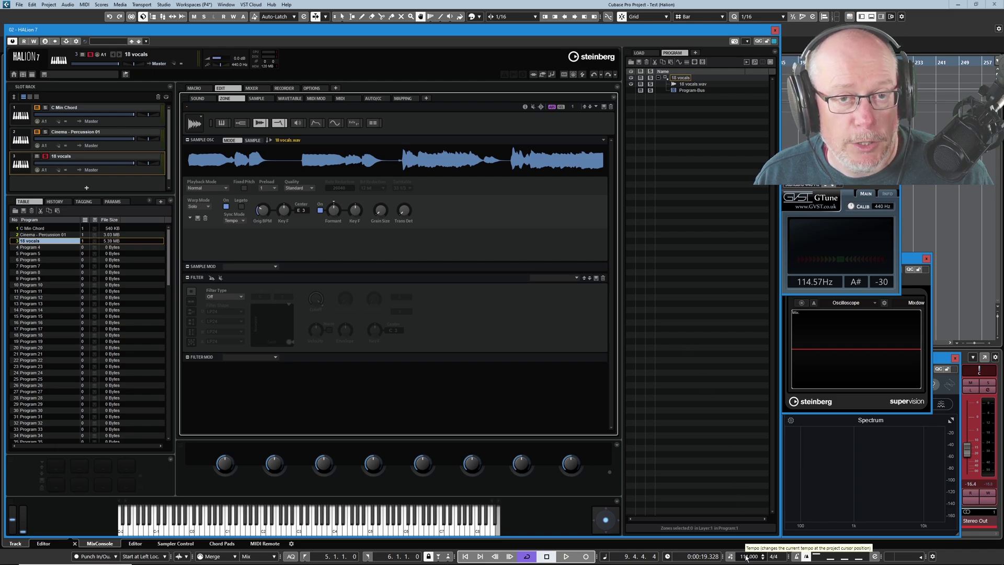
pyautogui.click(234, 220)
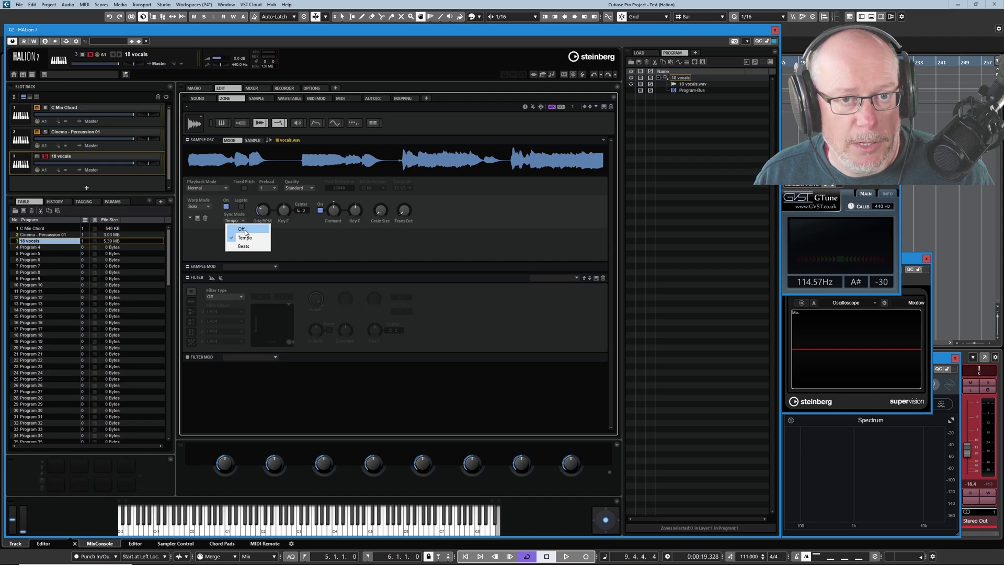
pyautogui.click(244, 237)
pyautogui.click(749, 556)
pyautogui.press('Return')
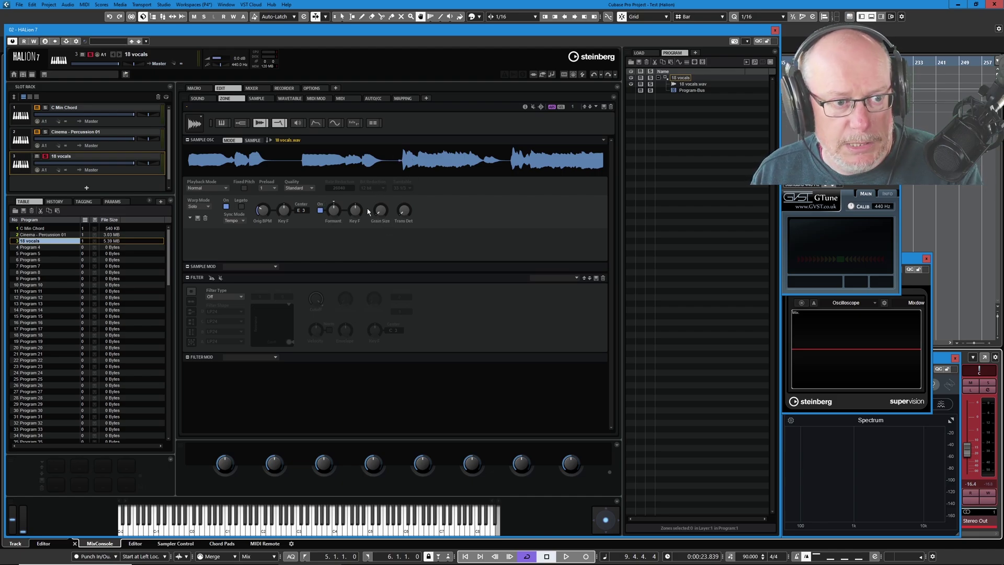
# Drag the Warp section's Formant Shift knob down to -79.
pyautogui.moveTo(333, 206)
pyautogui.mouseDown()
pyautogui.moveTo(336, 243)
pyautogui.moveTo(328, 189)
pyautogui.mouseUp()
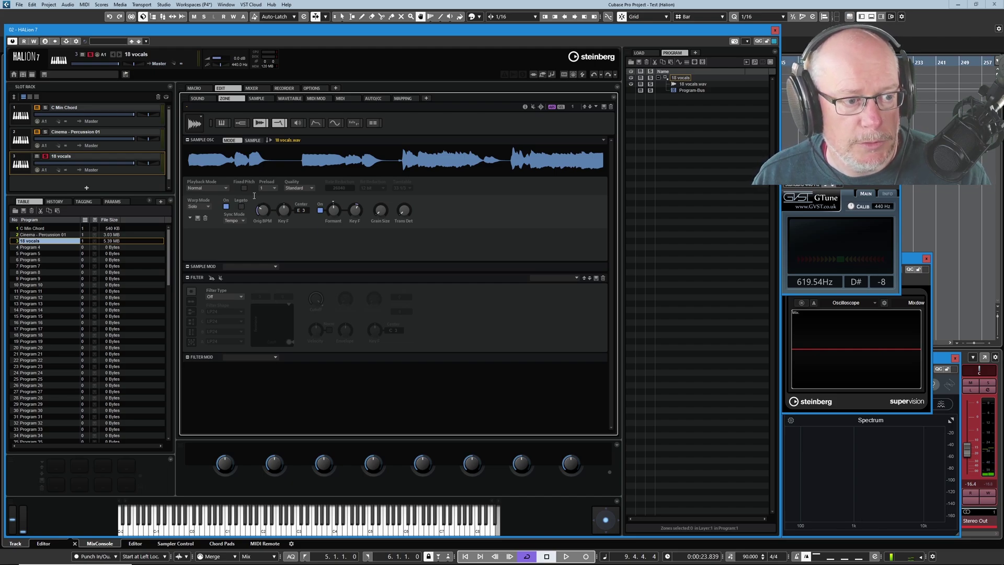
# Tick the Legato checkbox in the vocal zone's Warp Mode section.
pyautogui.click(242, 207)
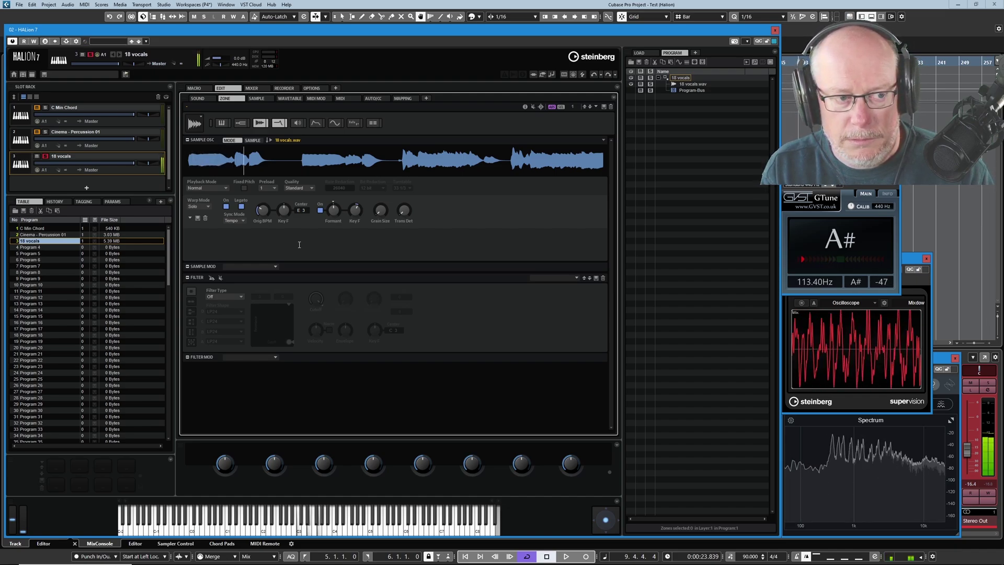
# Search MediaBay for '01 075' and load '01 075 drums' into a new Slot Rack slot.
pyautogui.press('F5')
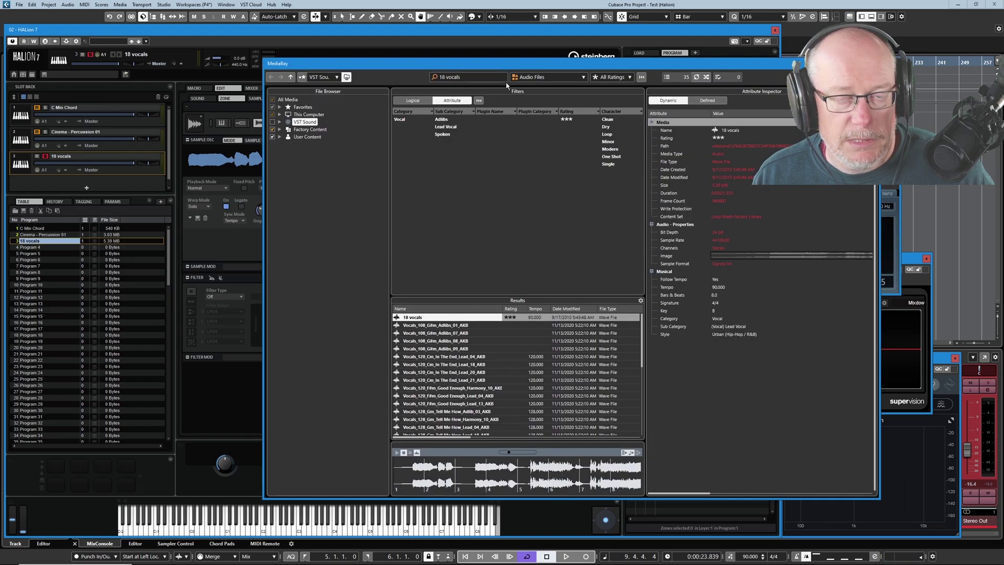
pyautogui.click(456, 77)
pyautogui.write('0')
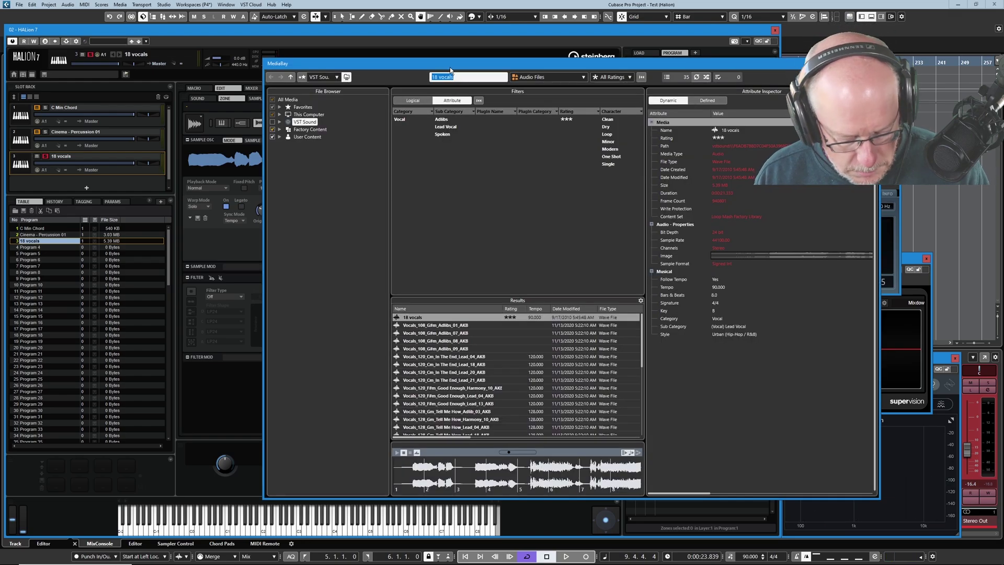
pyautogui.write('1 075')
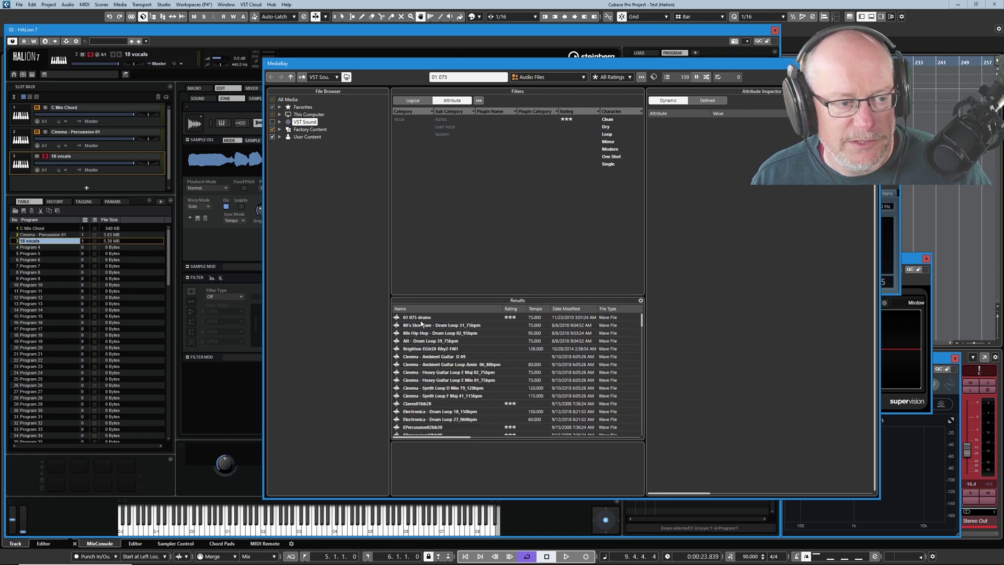
pyautogui.moveTo(422, 317); pyautogui.dragTo(103, 223)
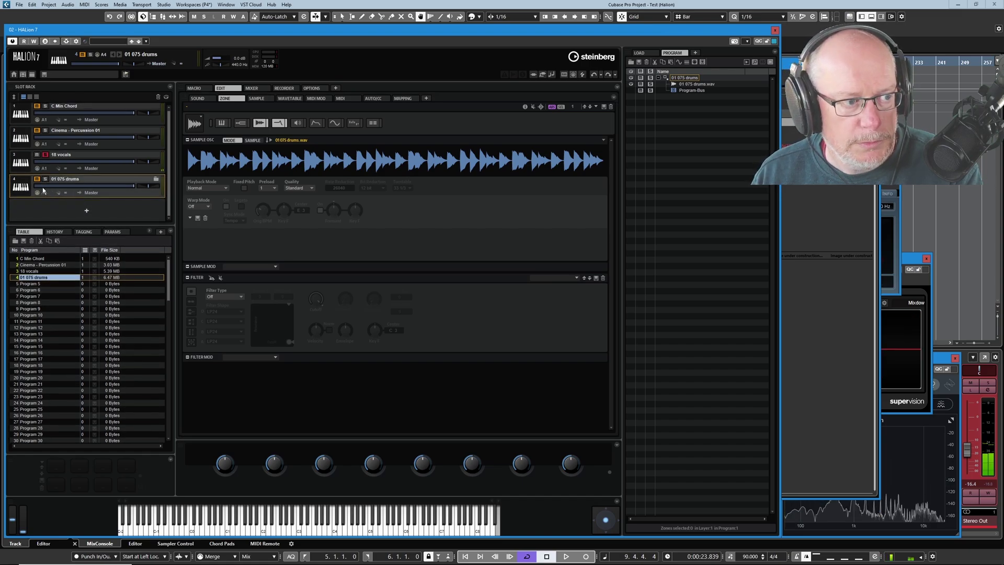
# Turn off Solo on the 18 vocals slot and keep slot 4 on MIDI port A1.
pyautogui.click(45, 155)
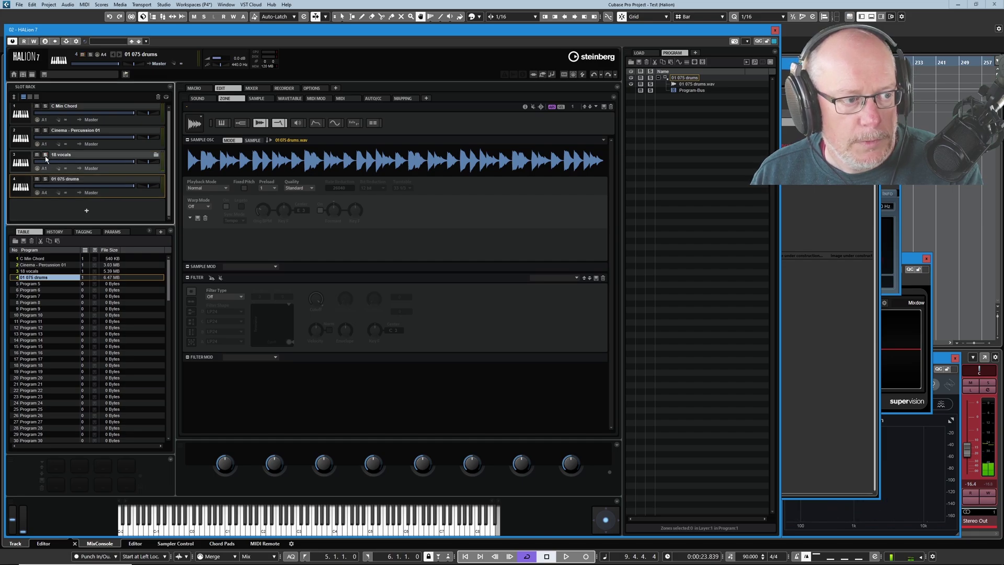
pyautogui.click(47, 195)
pyautogui.moveTo(66, 203)
pyautogui.click(94, 211)
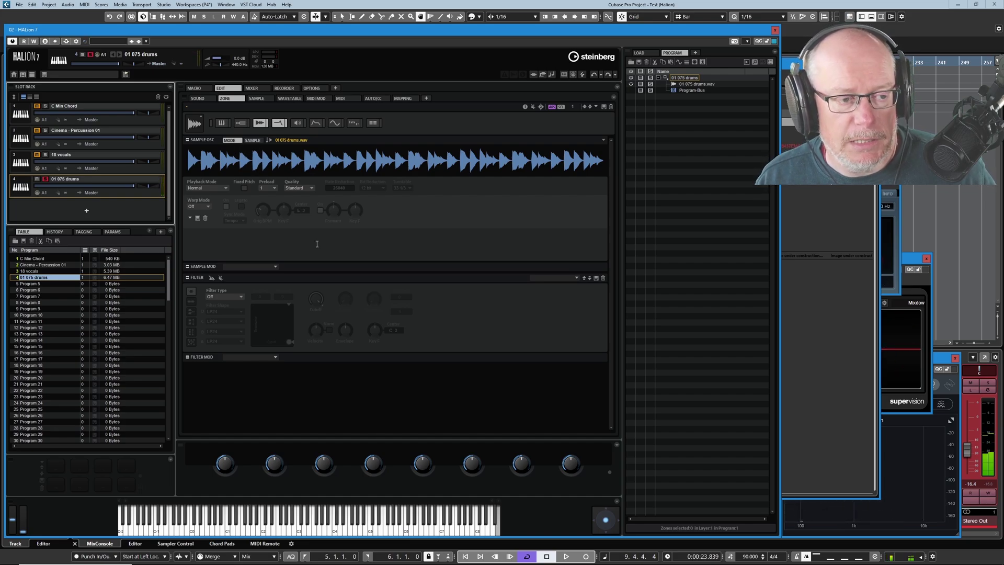
# Set the drums zone to Music warp mode at tempo 75 and enable Legato.
pyautogui.click(199, 207)
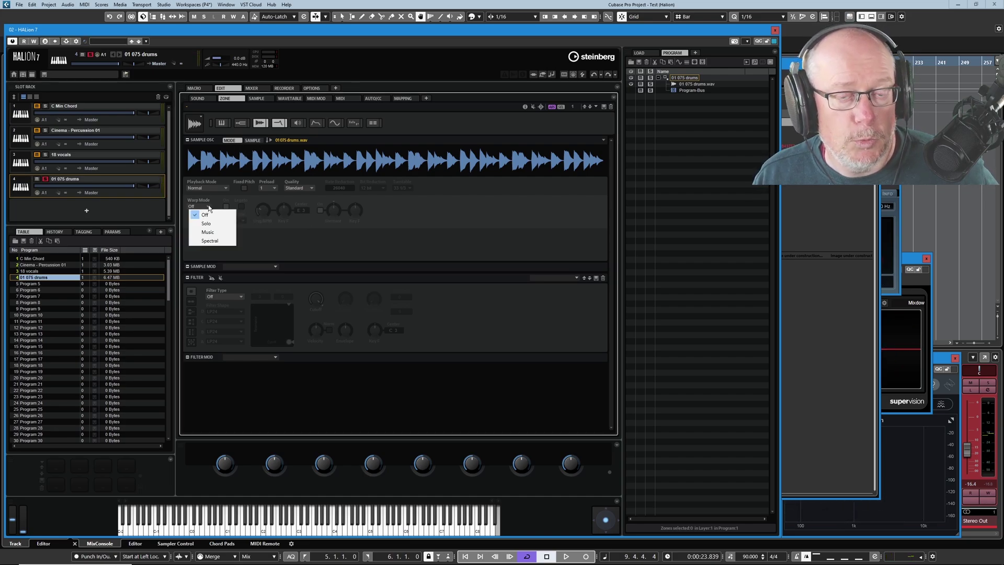
pyautogui.click(207, 232)
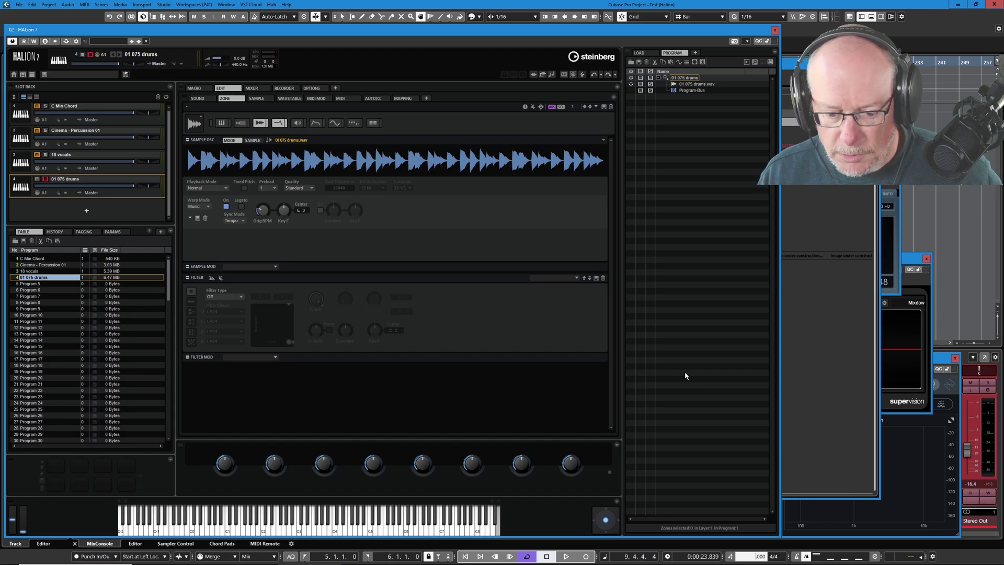
pyautogui.press('Return')
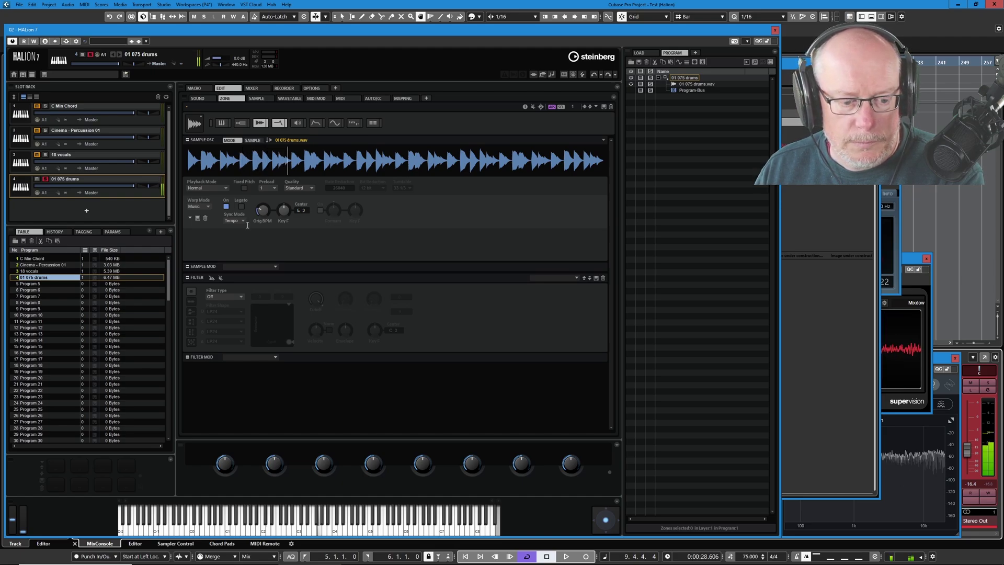
pyautogui.click(241, 207)
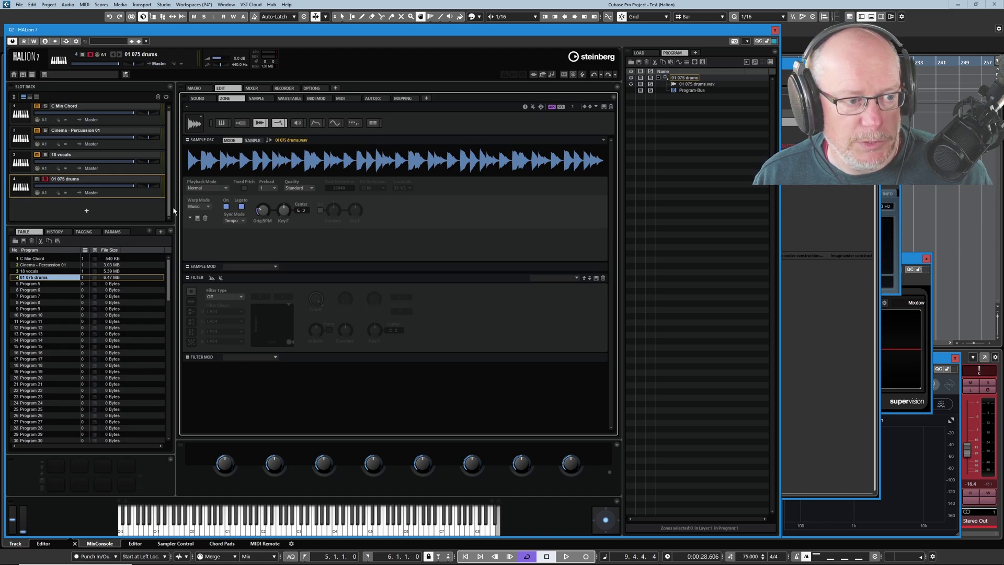
# Switch the drum zone to Spectral warp mode and enter a formant shift of -46.
pyautogui.click(203, 207)
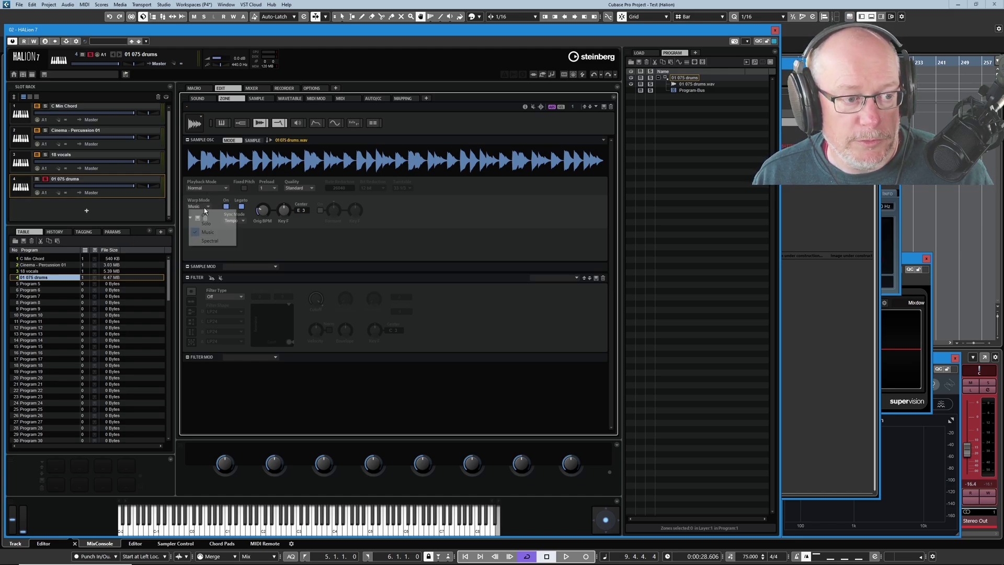
pyautogui.click(210, 240)
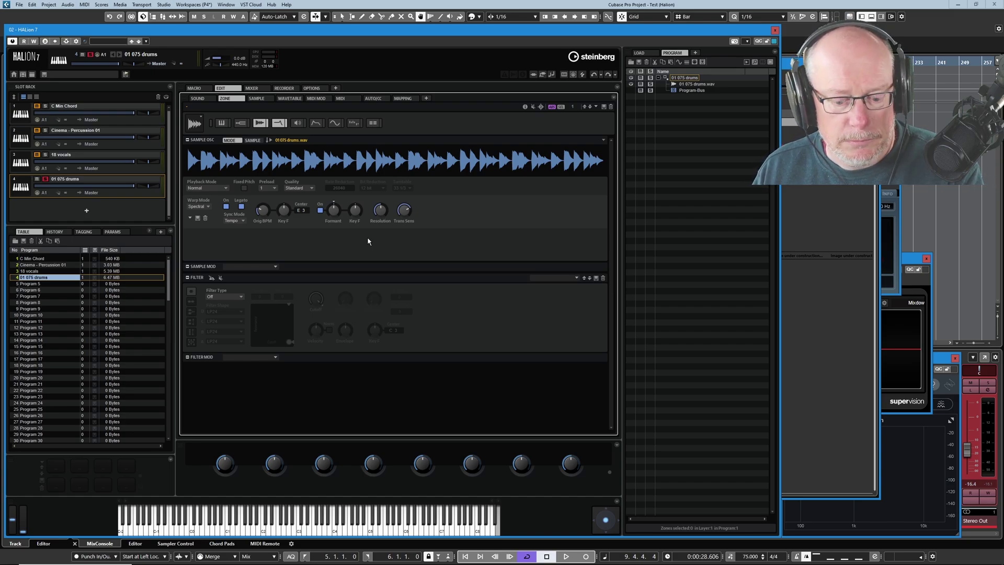
pyautogui.doubleClick(334, 221)
pyautogui.write('-46')
pyautogui.press('Return')
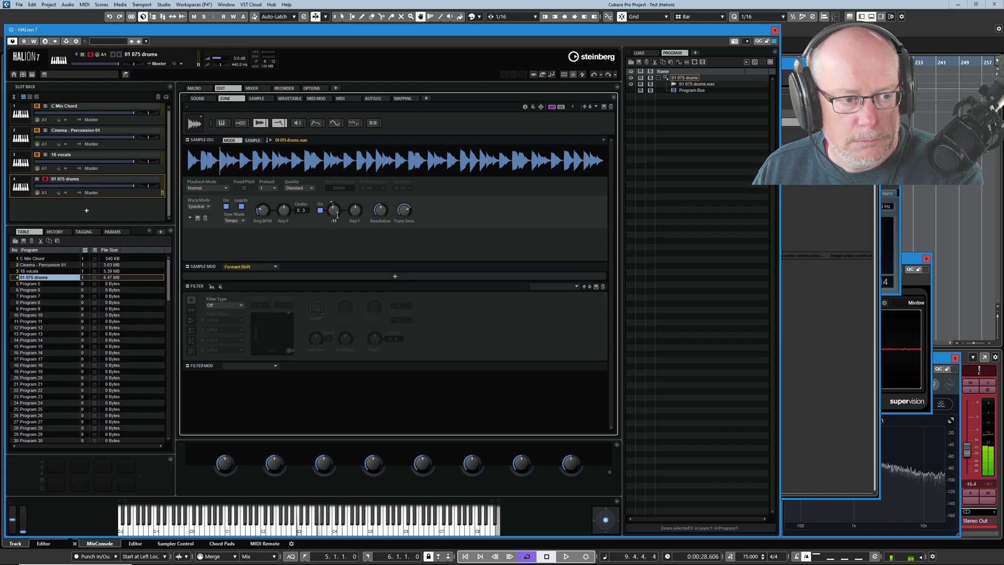
# Drag the formant shift up to 60, then down to -47.
pyautogui.moveTo(333, 210); pyautogui.dragTo(333, 180)
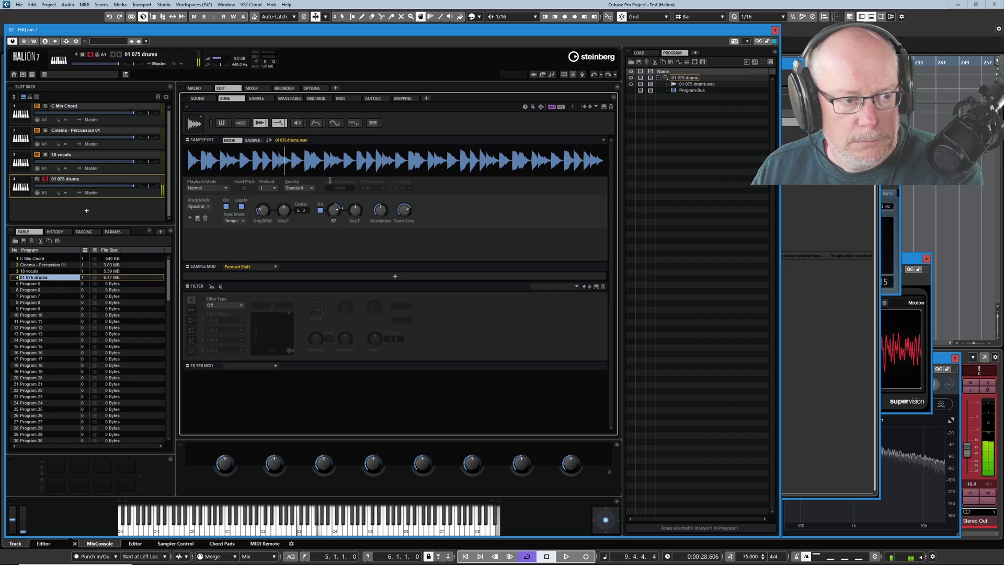
pyautogui.click(383, 210)
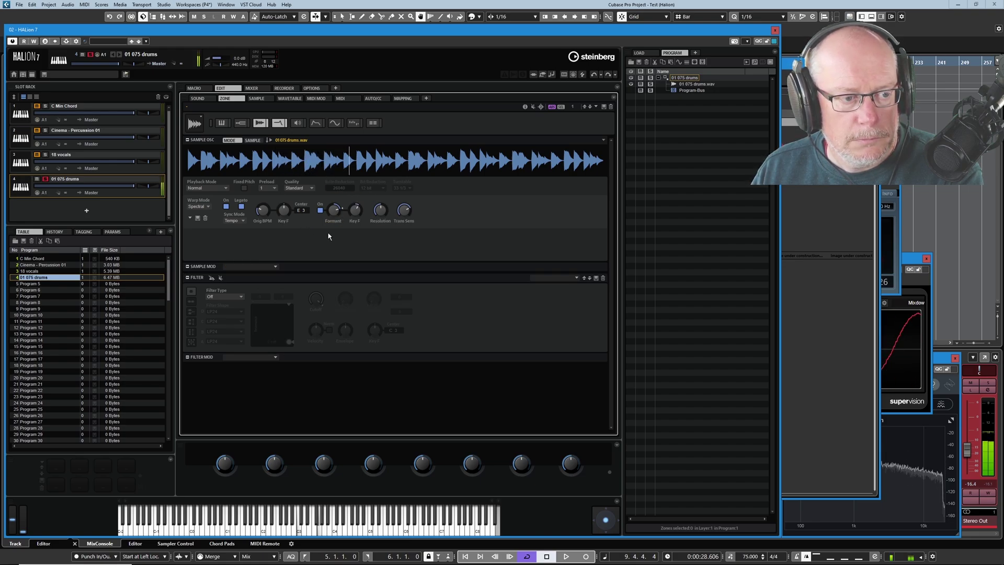
pyautogui.click(335, 211)
pyautogui.moveTo(336, 211); pyautogui.dragTo(336, 235)
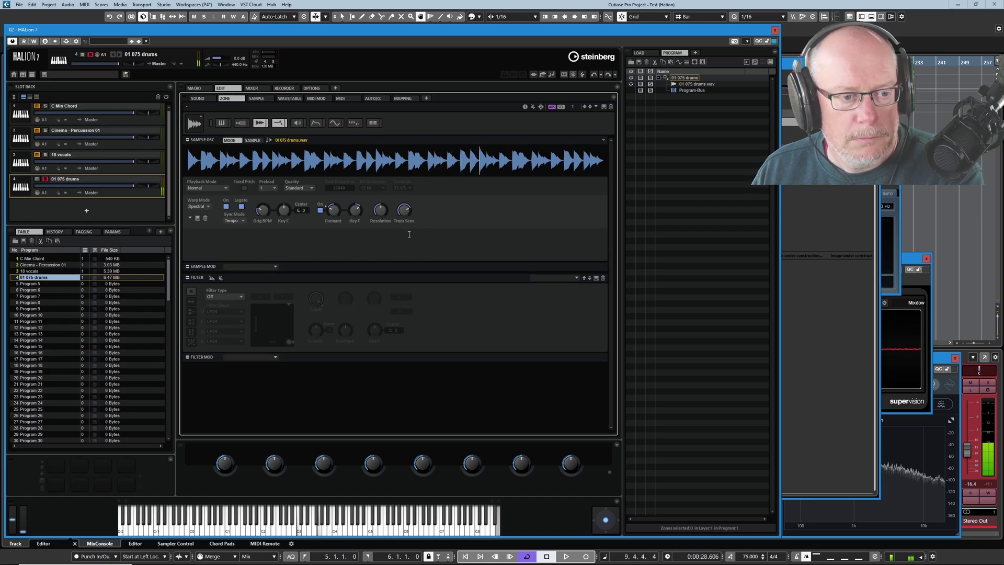
# Show the SAMPLE editor with the 18 vocals slot selected to display its waveform.
pyautogui.click(256, 98)
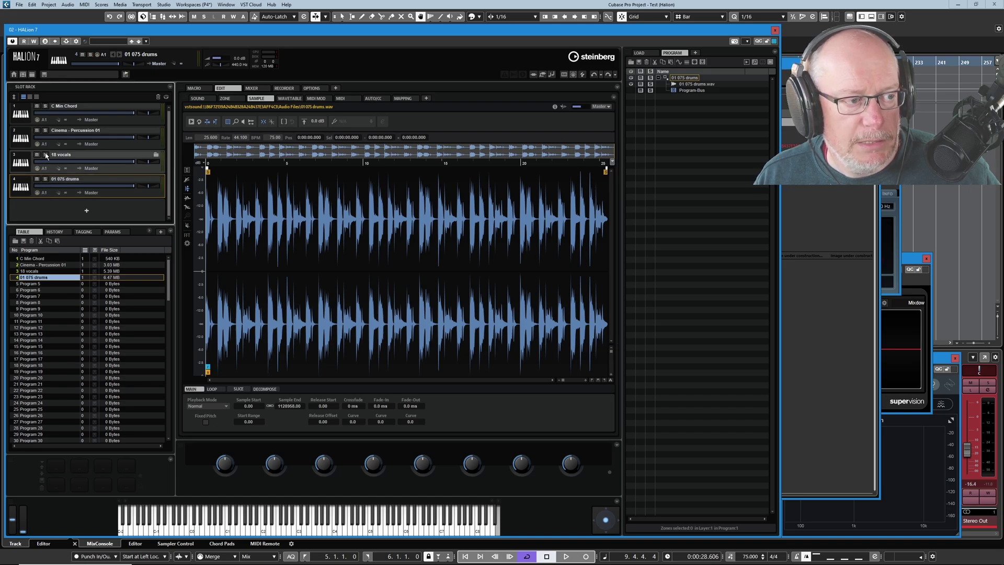
pyautogui.click(66, 157)
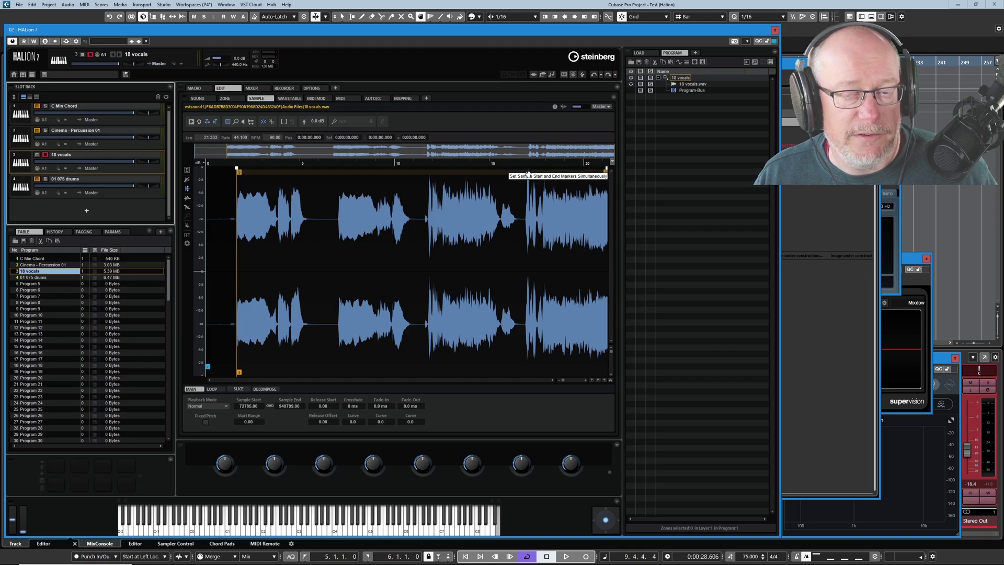
pyautogui.click(304, 123)
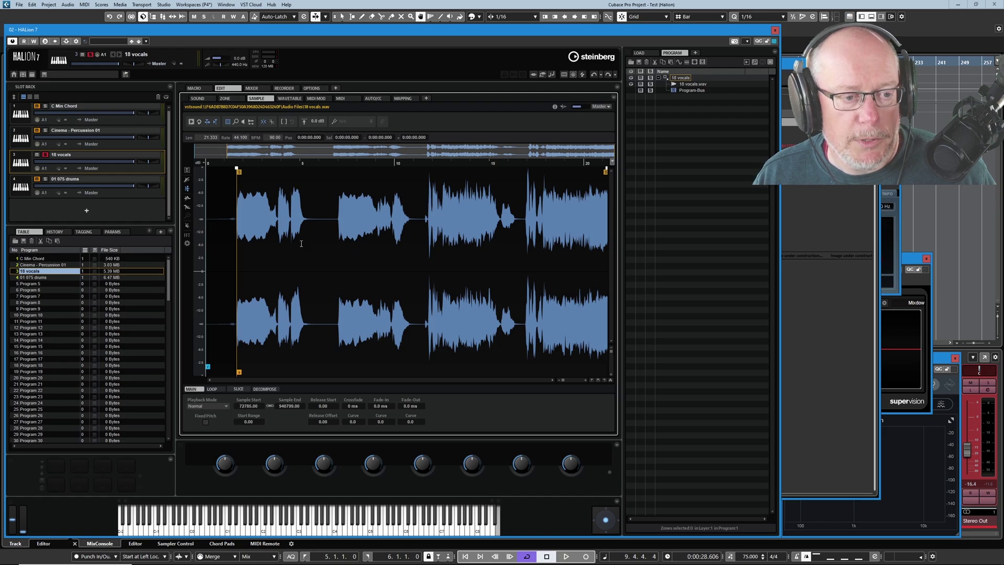
# Select the second sung phrase with the Range Selection Tool and crop the sample to it.
pyautogui.click(228, 122)
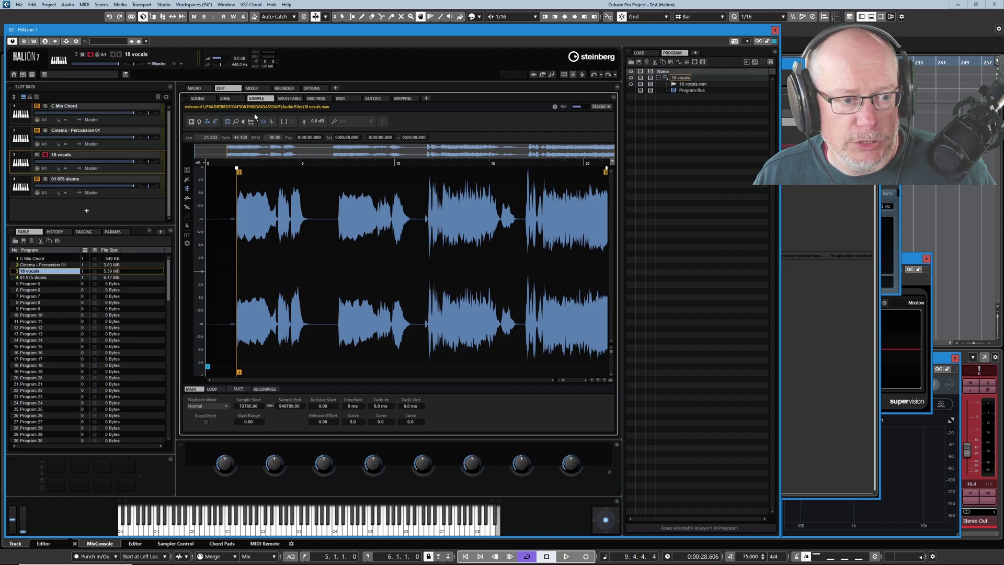
pyautogui.click(337, 220)
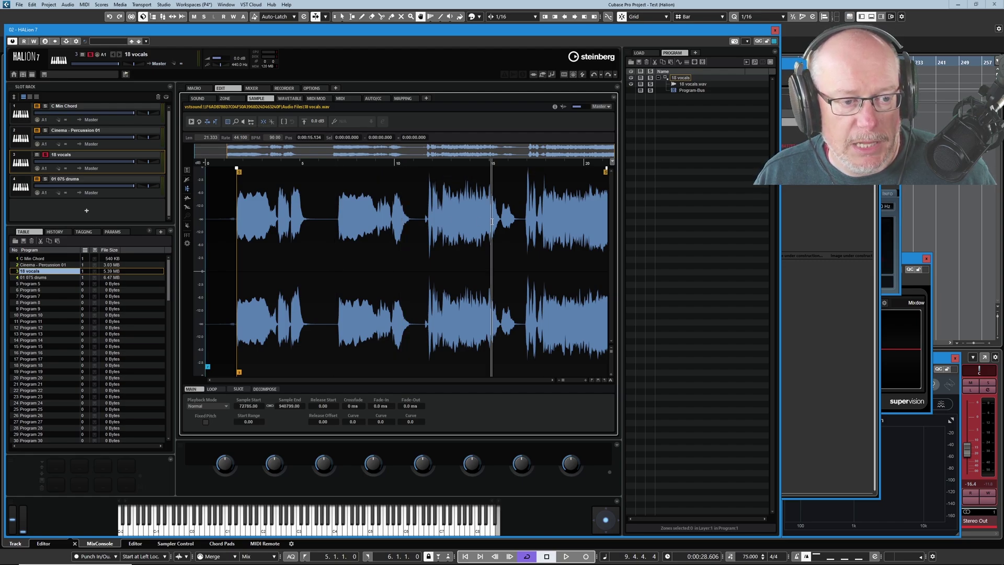
pyautogui.click(345, 222)
pyautogui.click(267, 220)
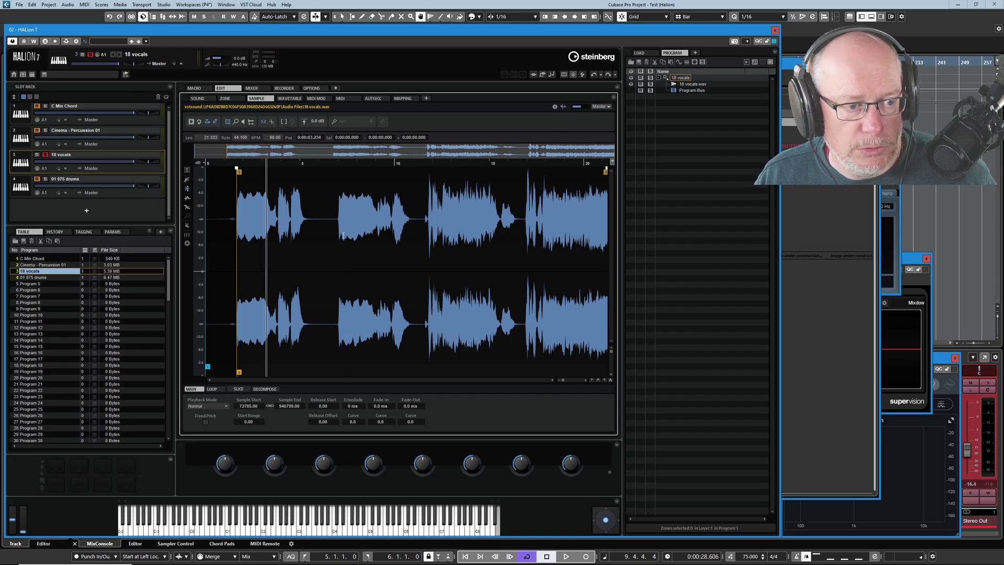
pyautogui.moveTo(335, 226); pyautogui.dragTo(414, 235)
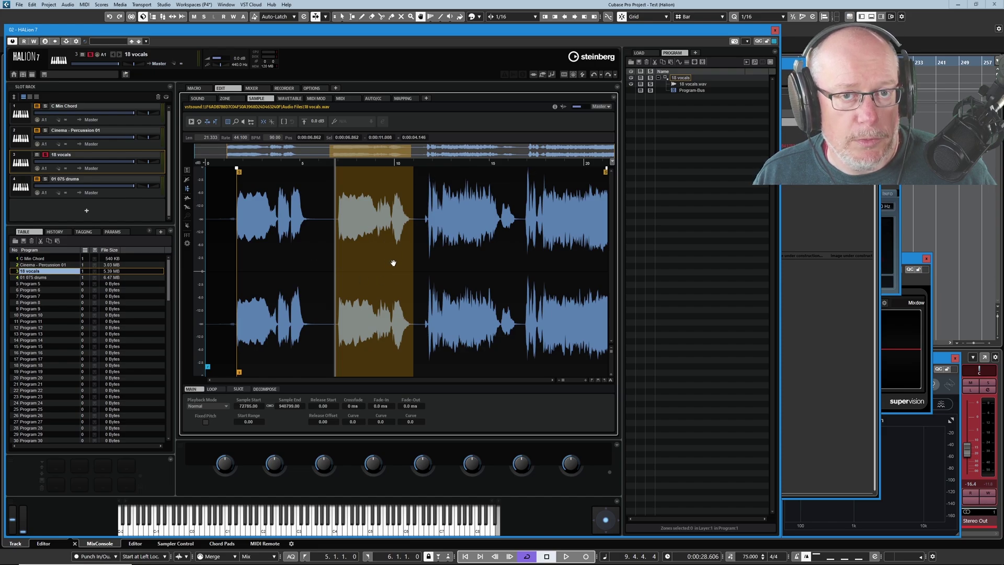
pyautogui.click(284, 122)
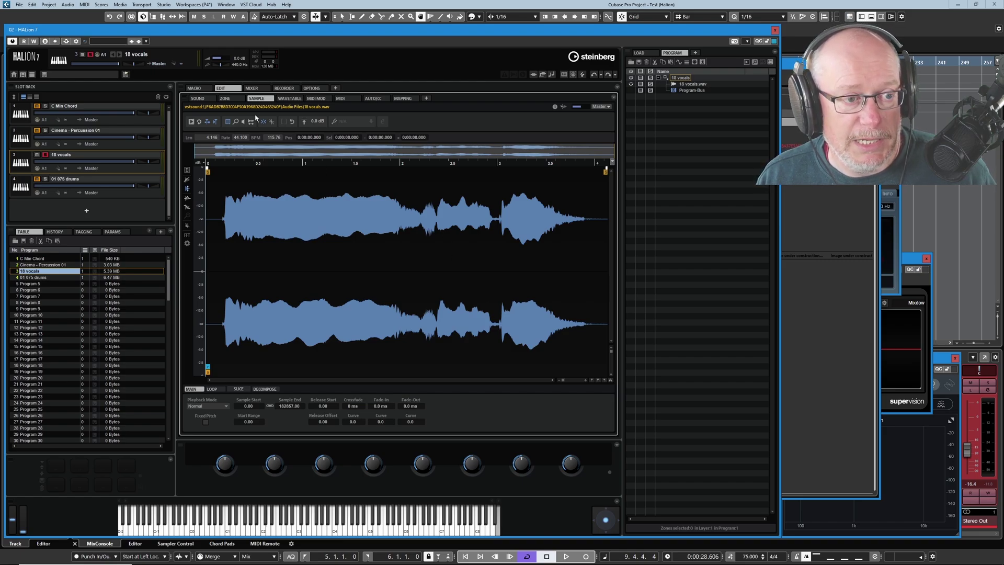
pyautogui.click(292, 120)
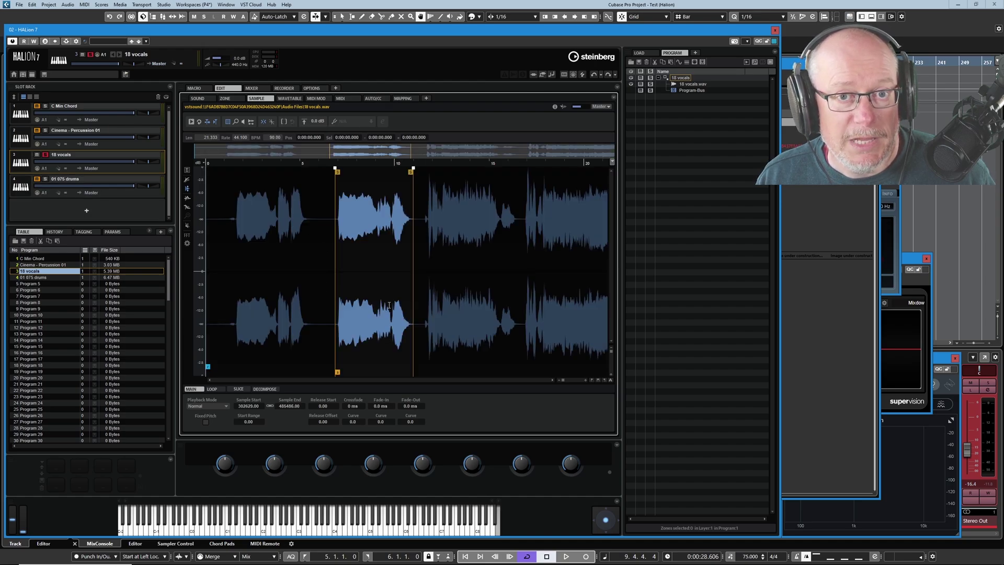
pyautogui.click(284, 121)
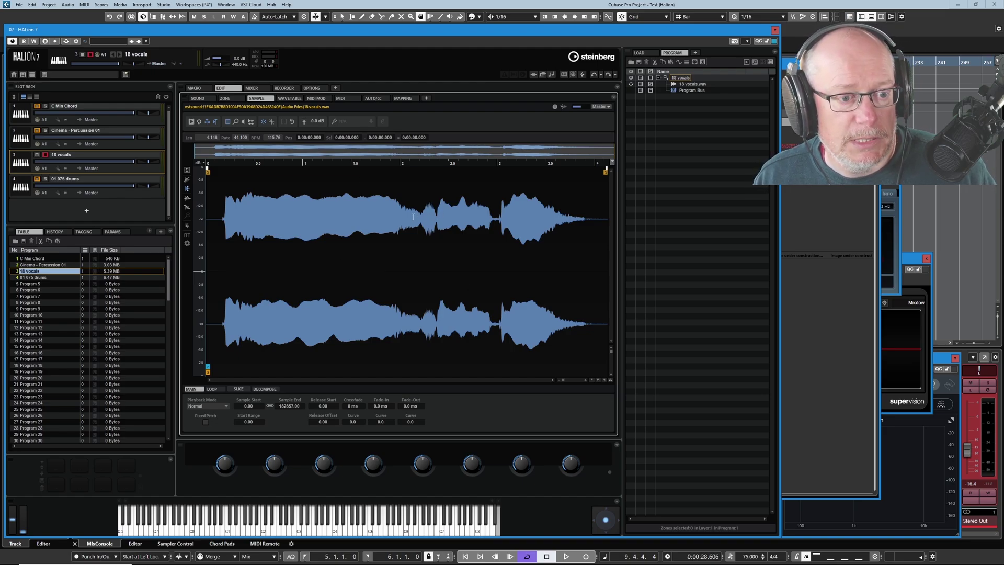
pyautogui.click(191, 121)
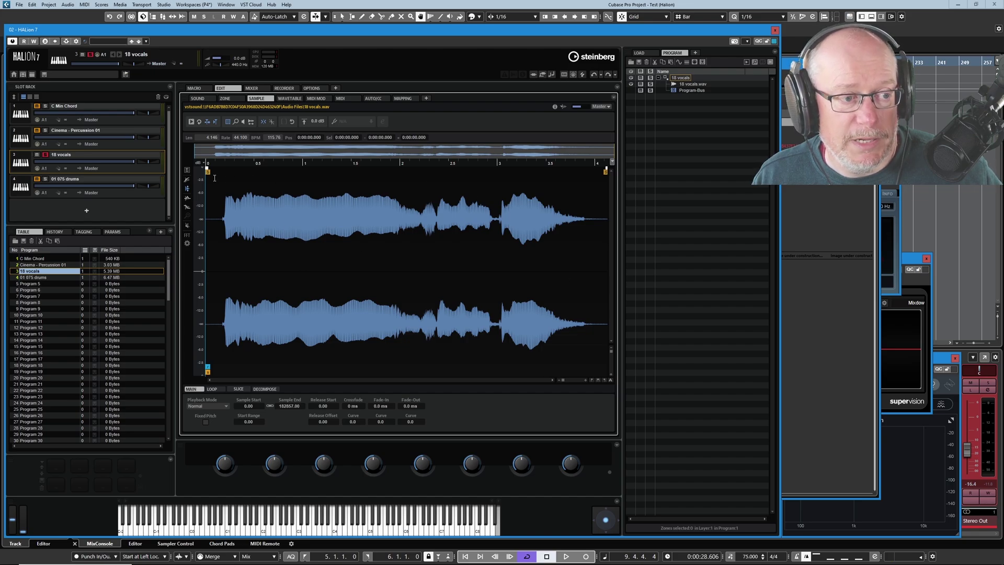
# Normalize the vocal phrase, preview it, then re-normalize with the target lowered to about -2 dB.
pyautogui.click(305, 123)
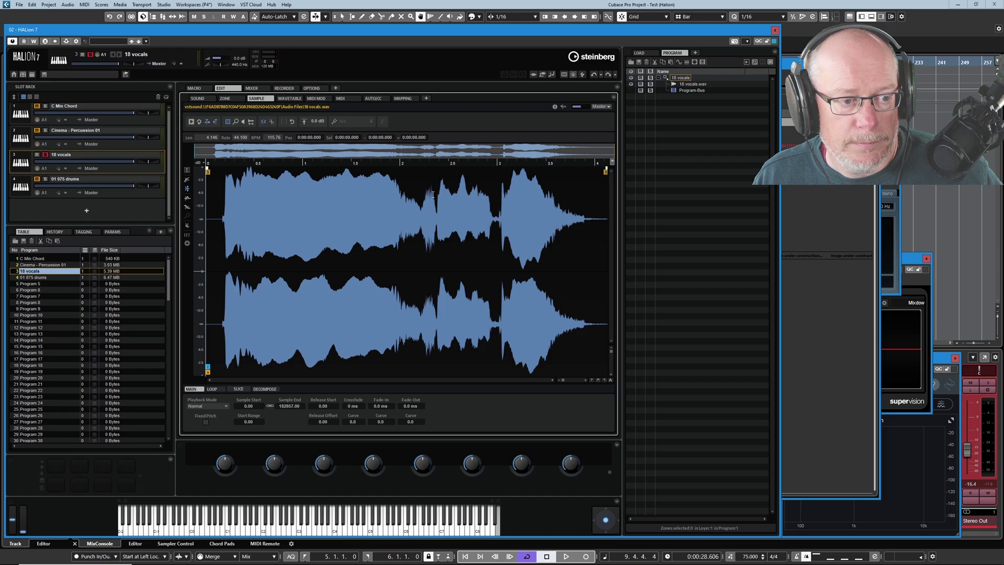
pyautogui.click(192, 122)
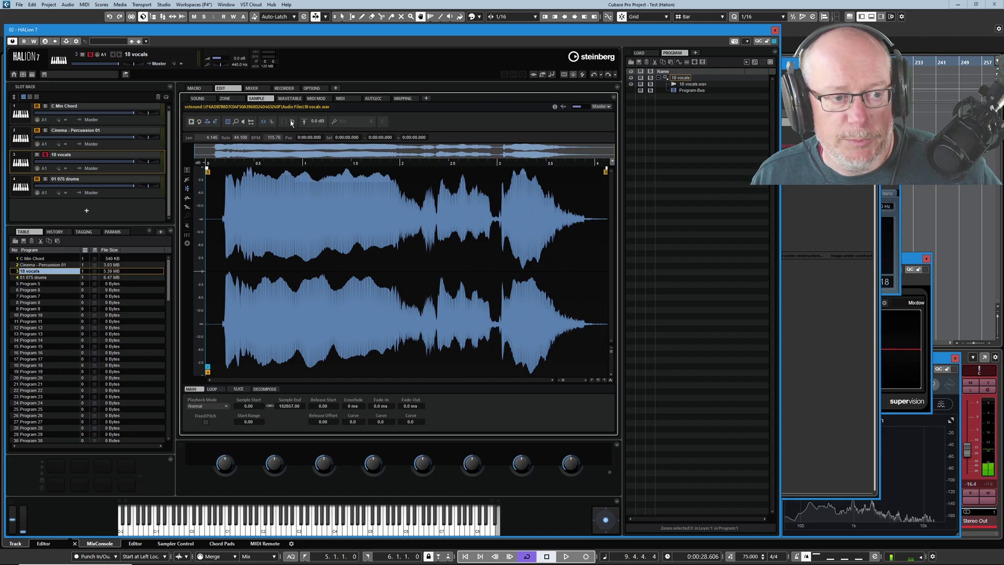
pyautogui.moveTo(313, 124); pyautogui.dragTo(314, 136)
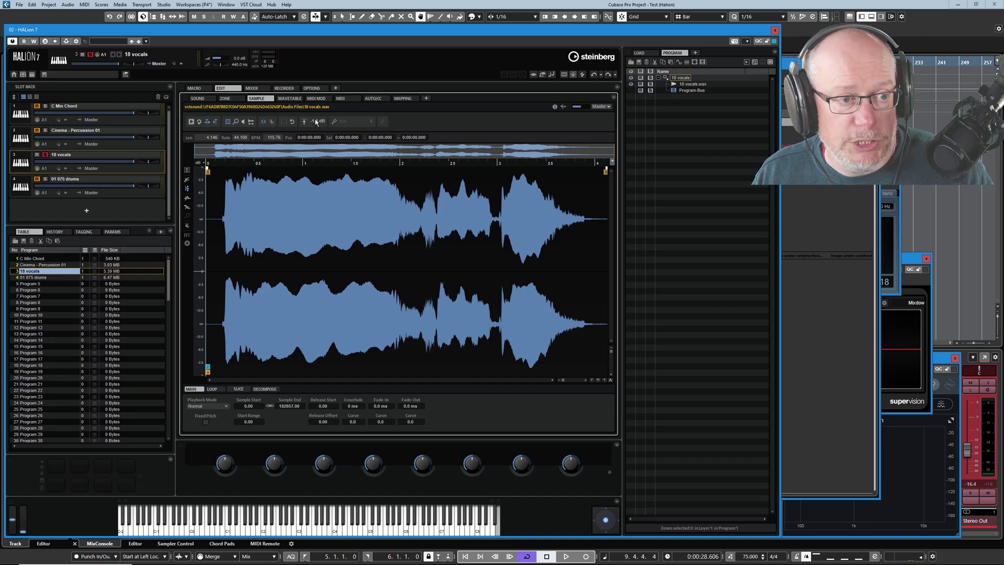
pyautogui.moveTo(316, 120); pyautogui.dragTo(318, 133)
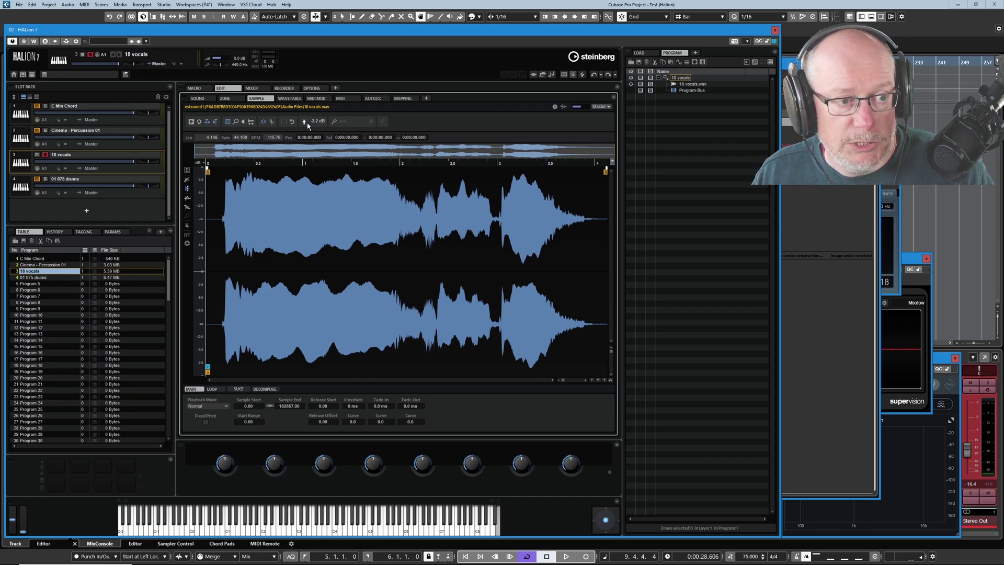
pyautogui.click(307, 123)
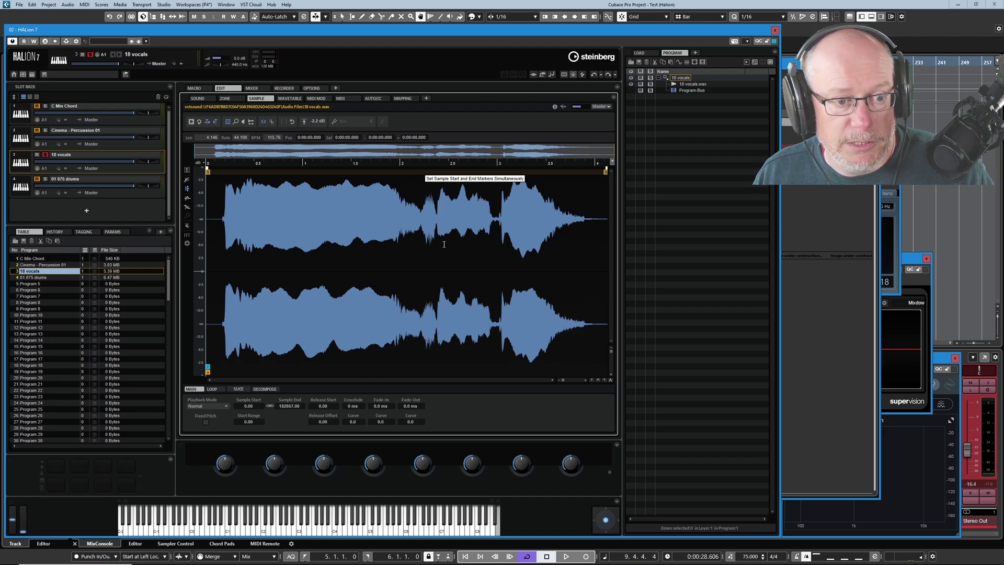
# Overlay the pitch detection curve on the 18 vocals waveform, reading about A3 +13 cents.
pyautogui.click(335, 122)
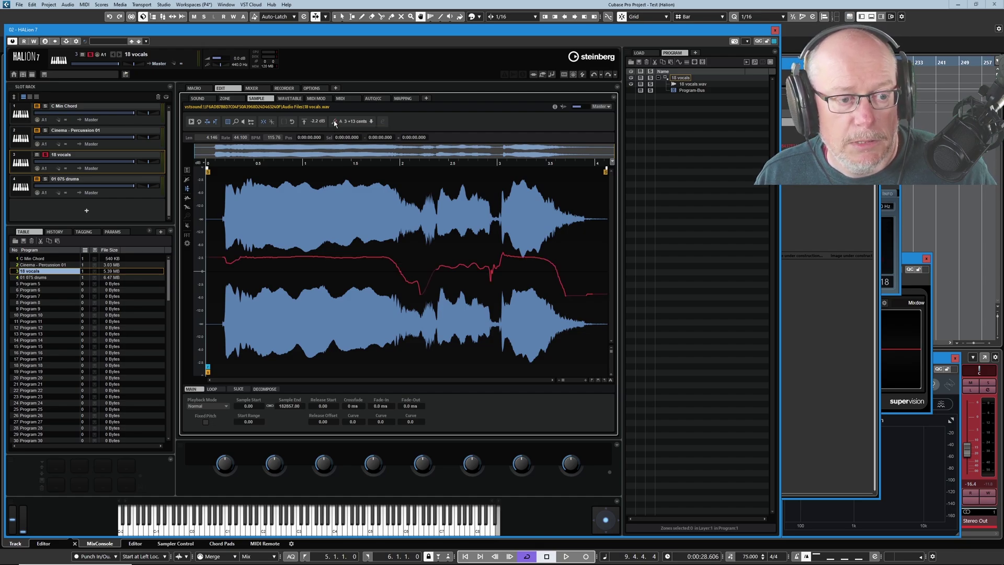